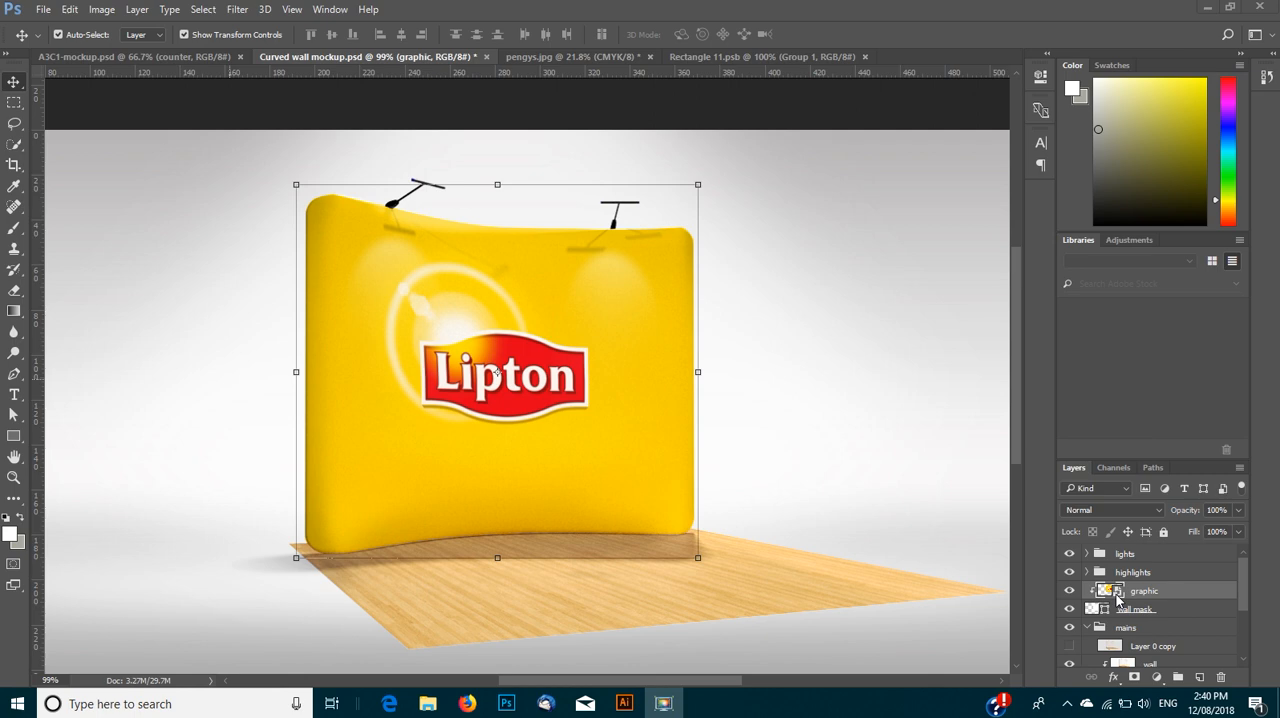
- Open the wall graphic's smart object contents, Rectangle 11.psb, and deselect its logo group
left_click(1117, 597)
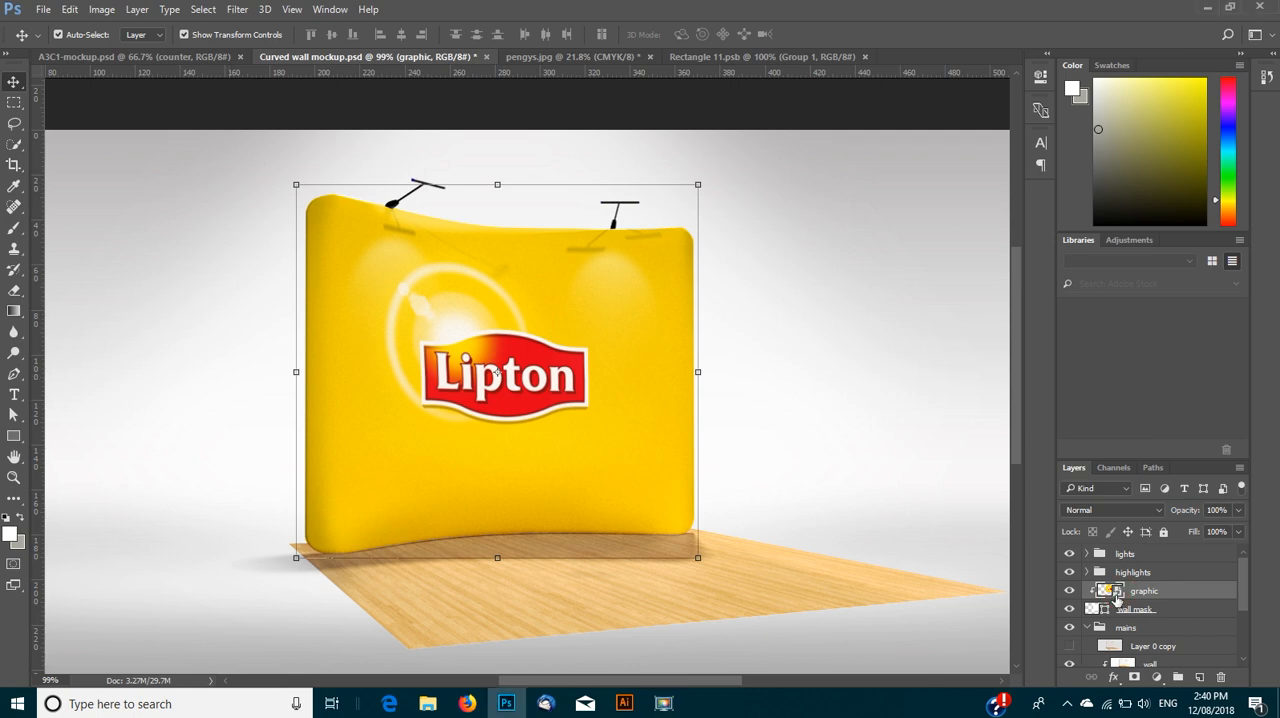
left_click(690, 56)
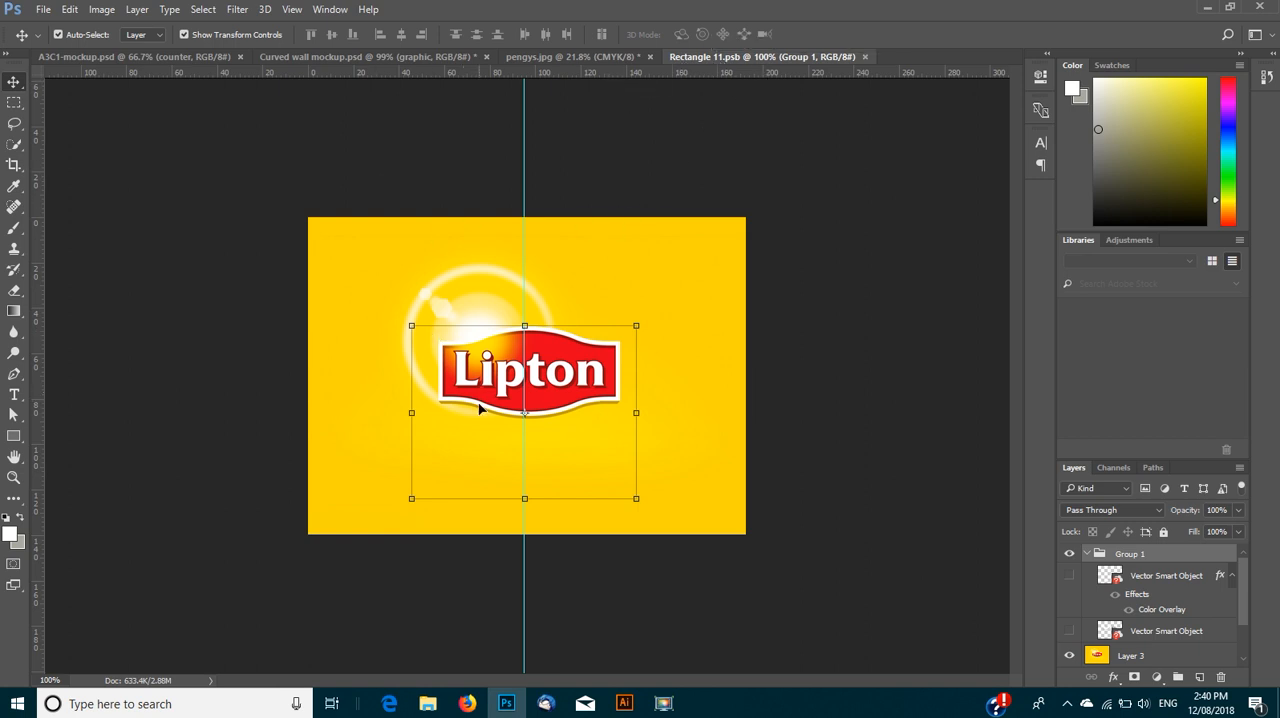
left_click(255, 345)
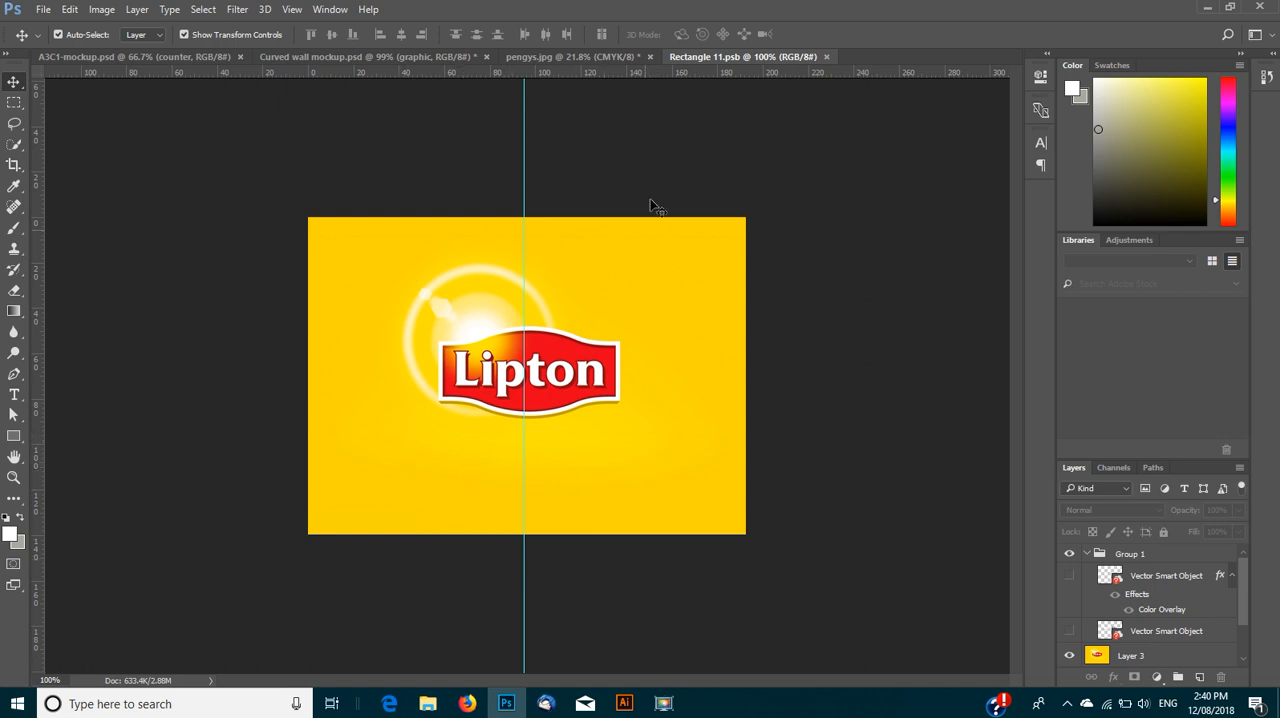
- Copy the penguin photo from pengys.jpg into Rectangle 11.psb as a new layer and minimise the photo's window
left_click(529, 58)
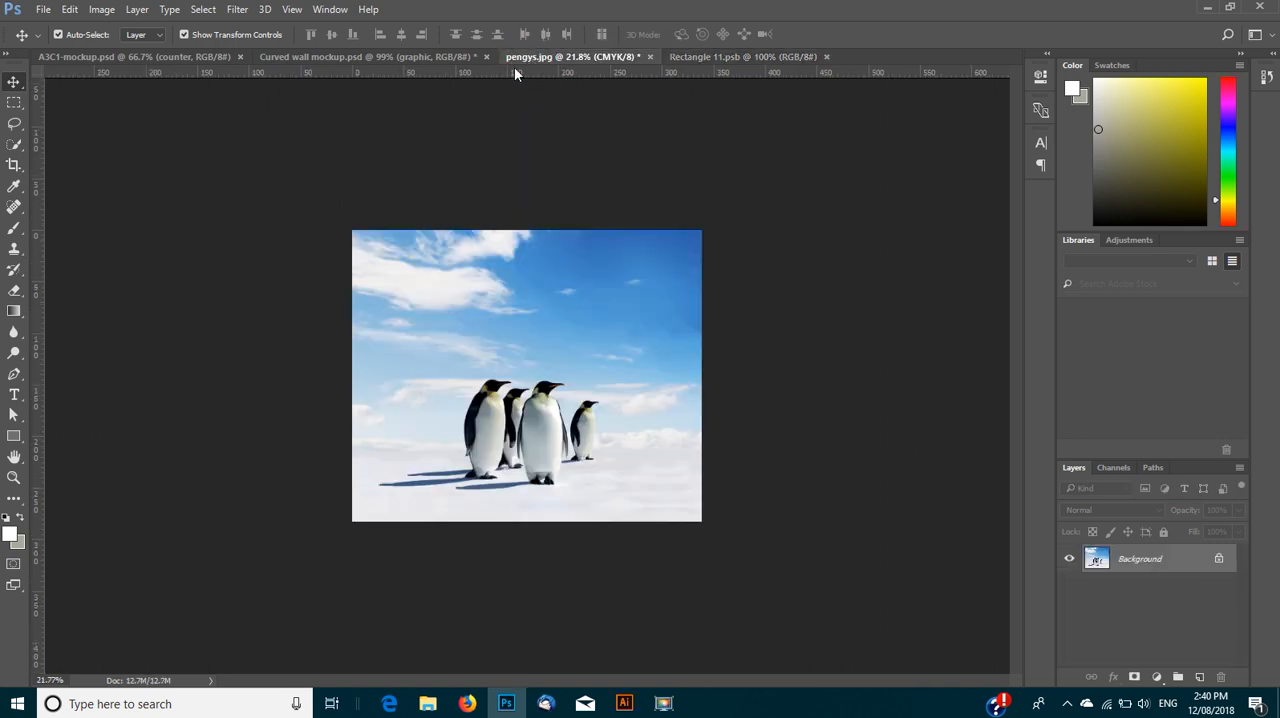
left_click_drag(535, 67, 728, 93)
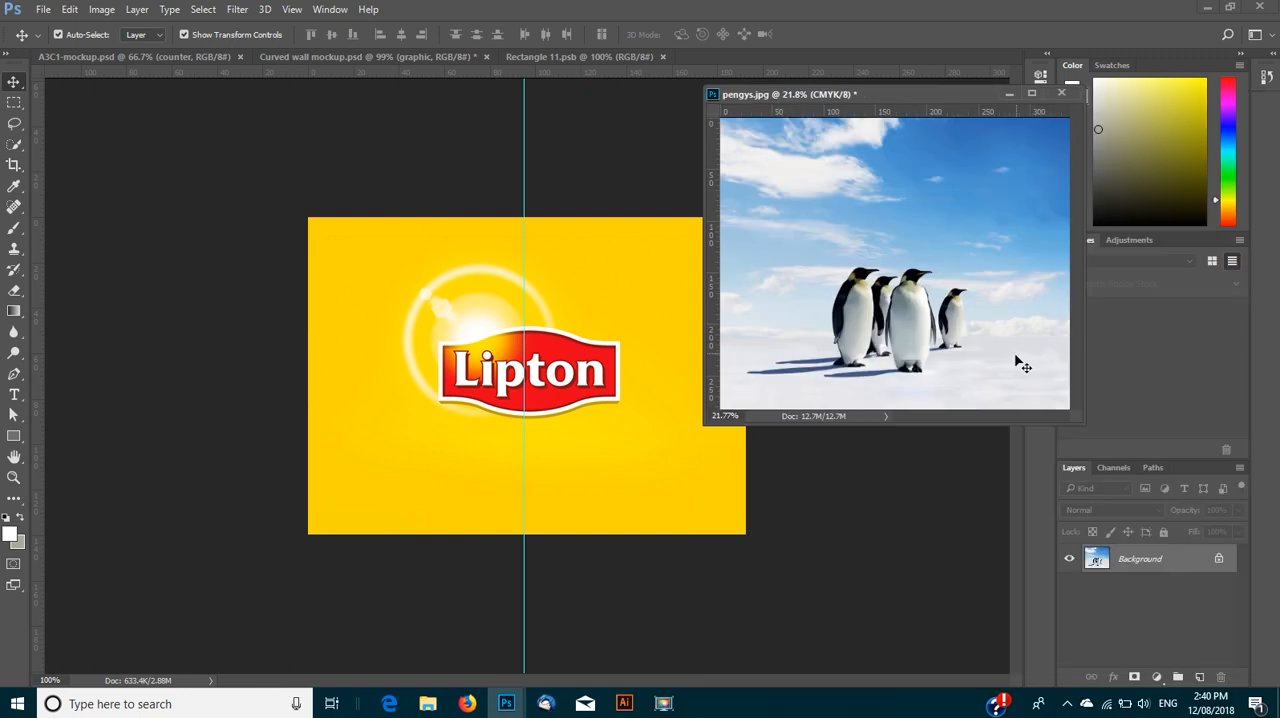
left_click_drag(812, 290, 610, 342)
left_click_drag(418, 381, 420, 382)
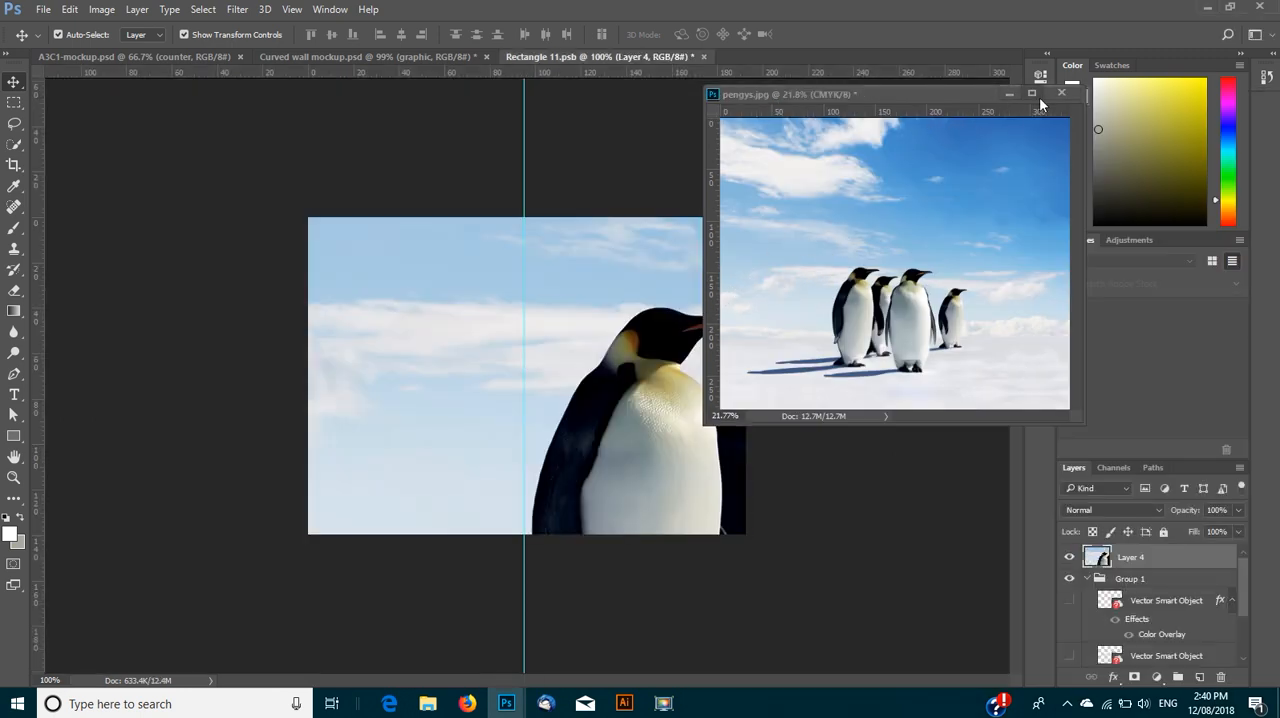
left_click(1009, 93)
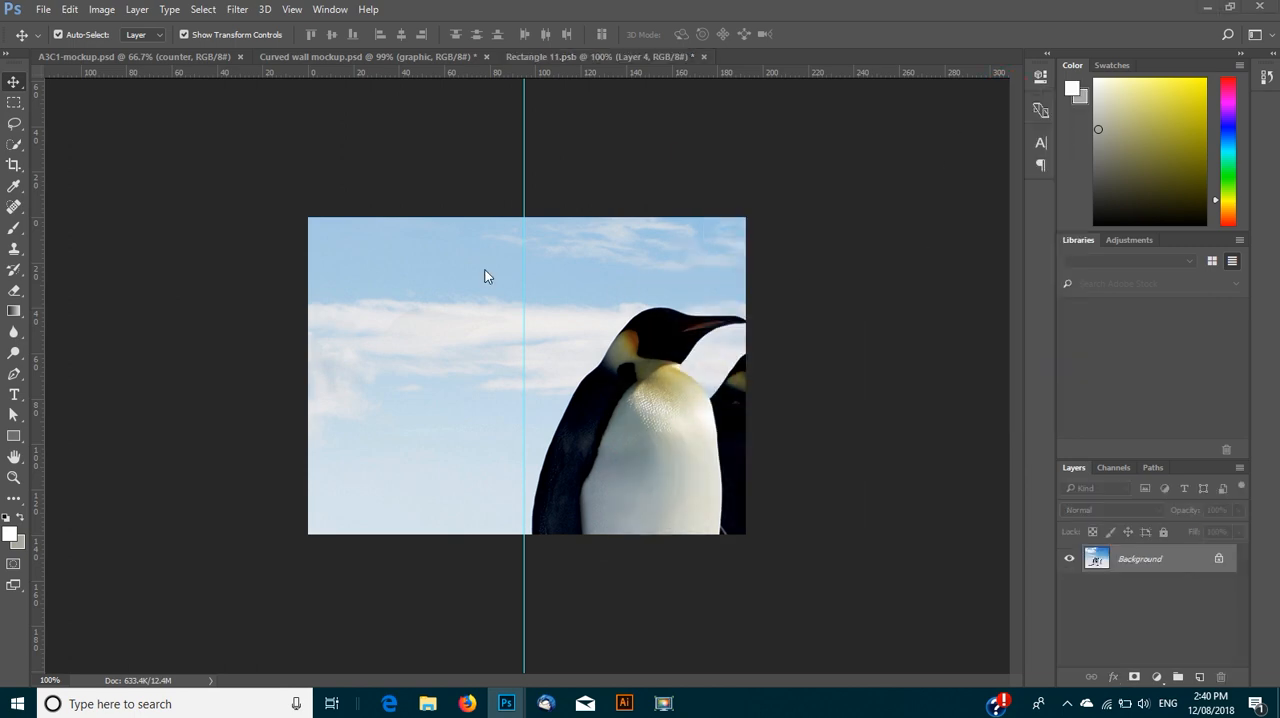
- Scale the penguin photo to about 27.5% so it fits the canvas width, and apply the transformation
scroll(360, 285, "down", 5)
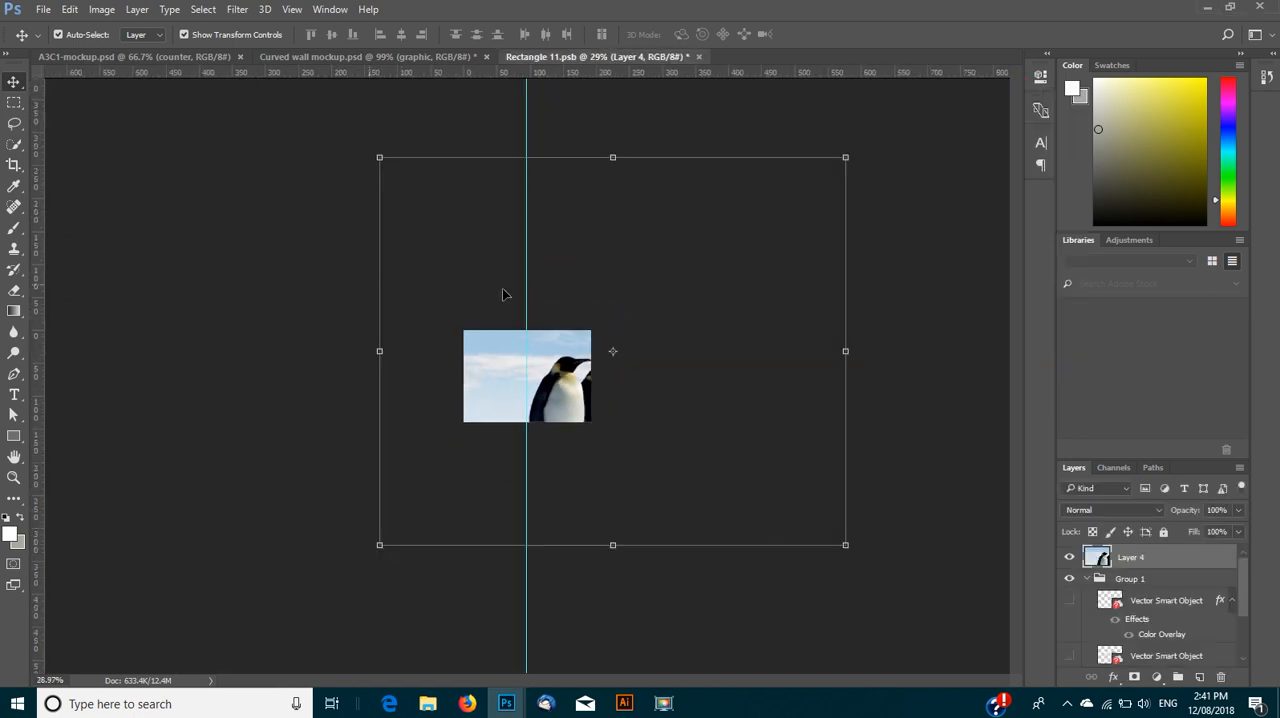
left_click_drag(846, 157, 621, 303)
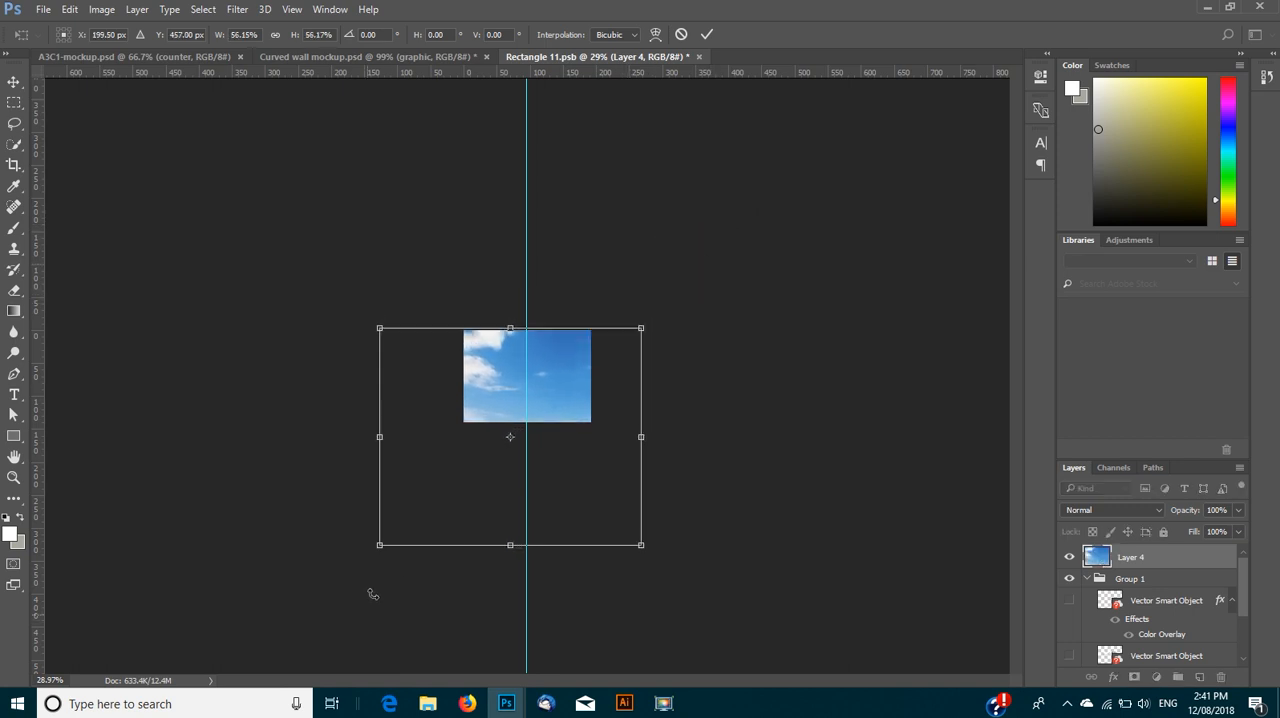
left_click_drag(381, 546, 463, 474)
left_click_drag(641, 475, 567, 421)
scroll(558, 408, "up", 6)
left_click(14, 80)
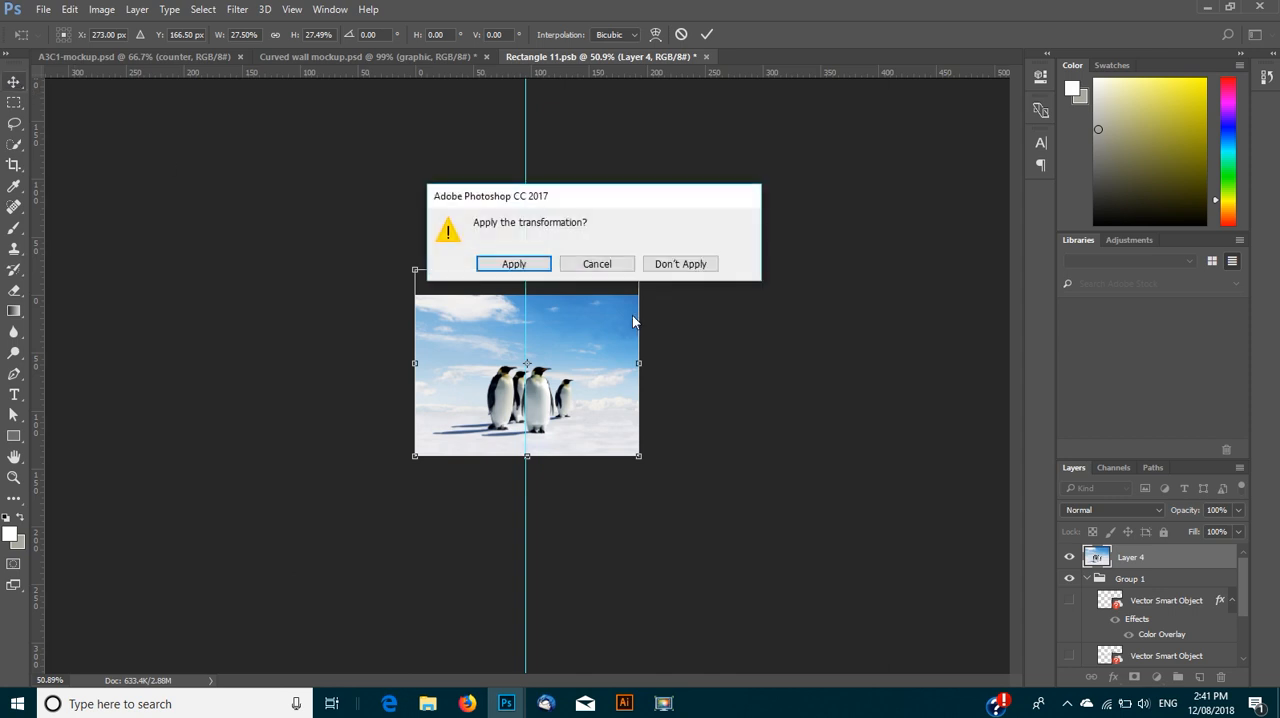
left_click(510, 263)
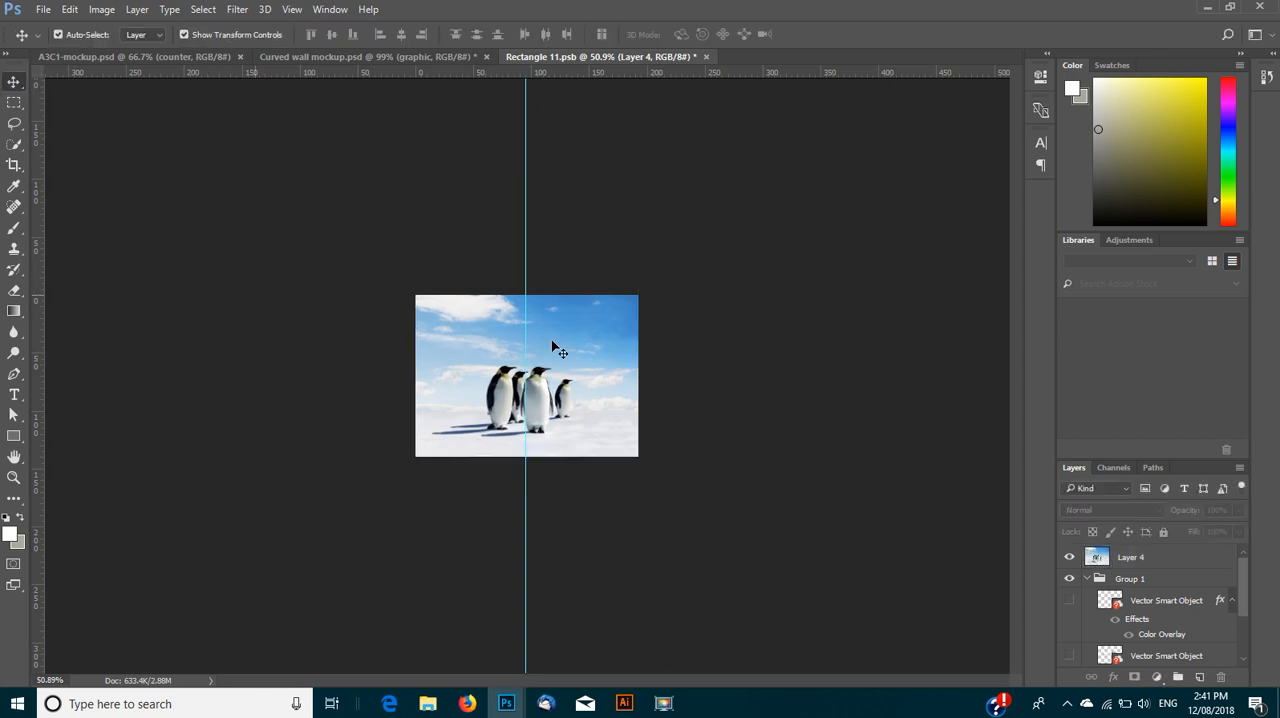
- Bring the Tenji logo from the Illustrator document into Rectangle 11.psb in Photoshop, pasting it as a Smart Object
left_click(624, 703)
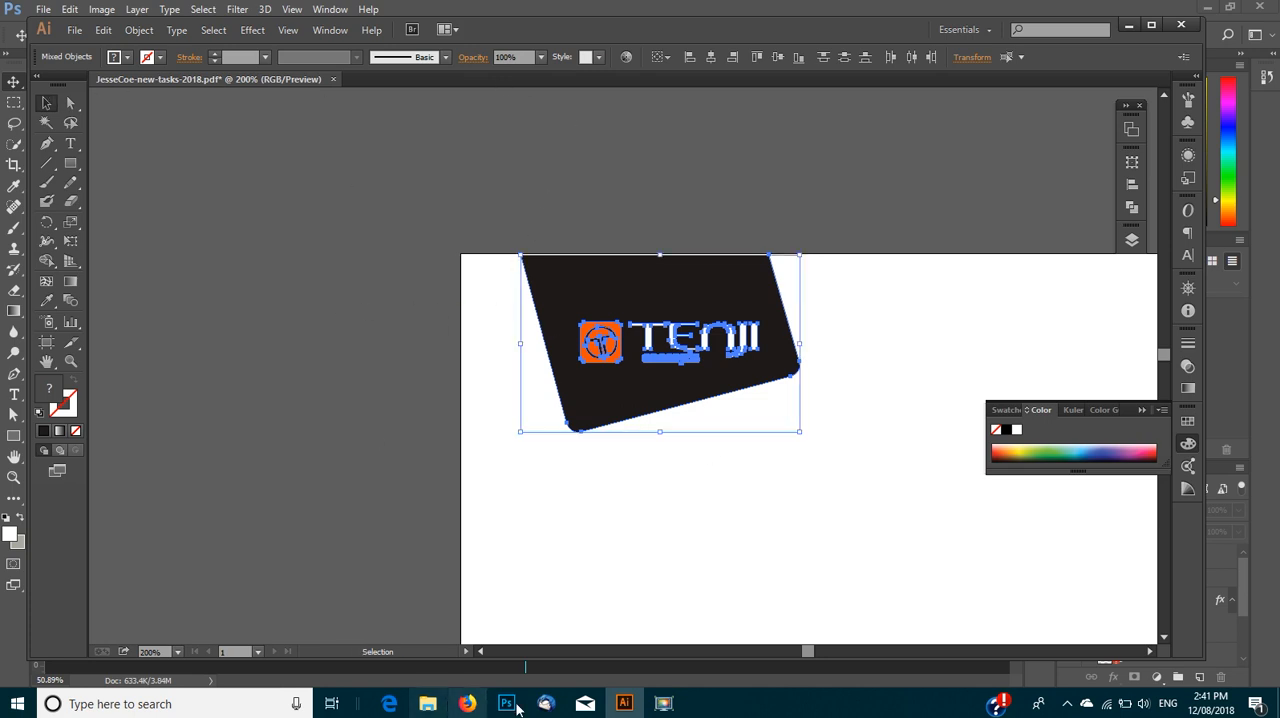
mouse_move(506, 703)
left_click(455, 601)
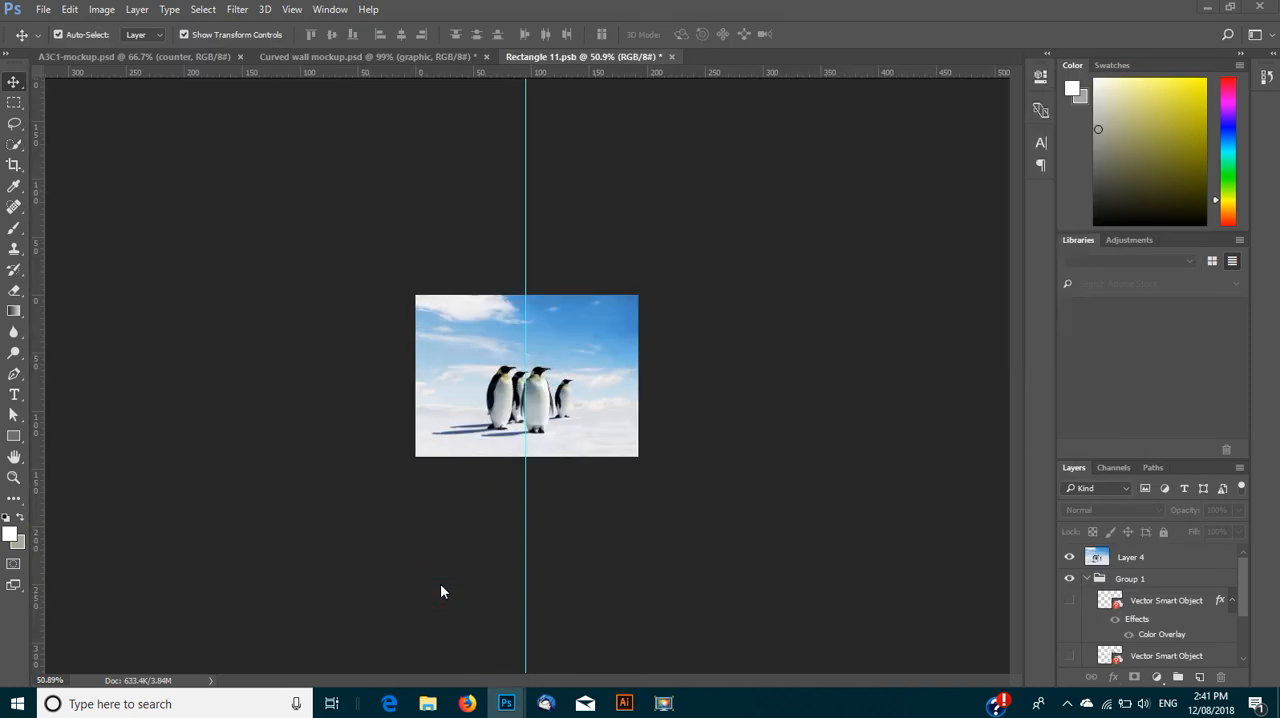
left_click(480, 347)
key("ctrl+v")
left_click(722, 228)
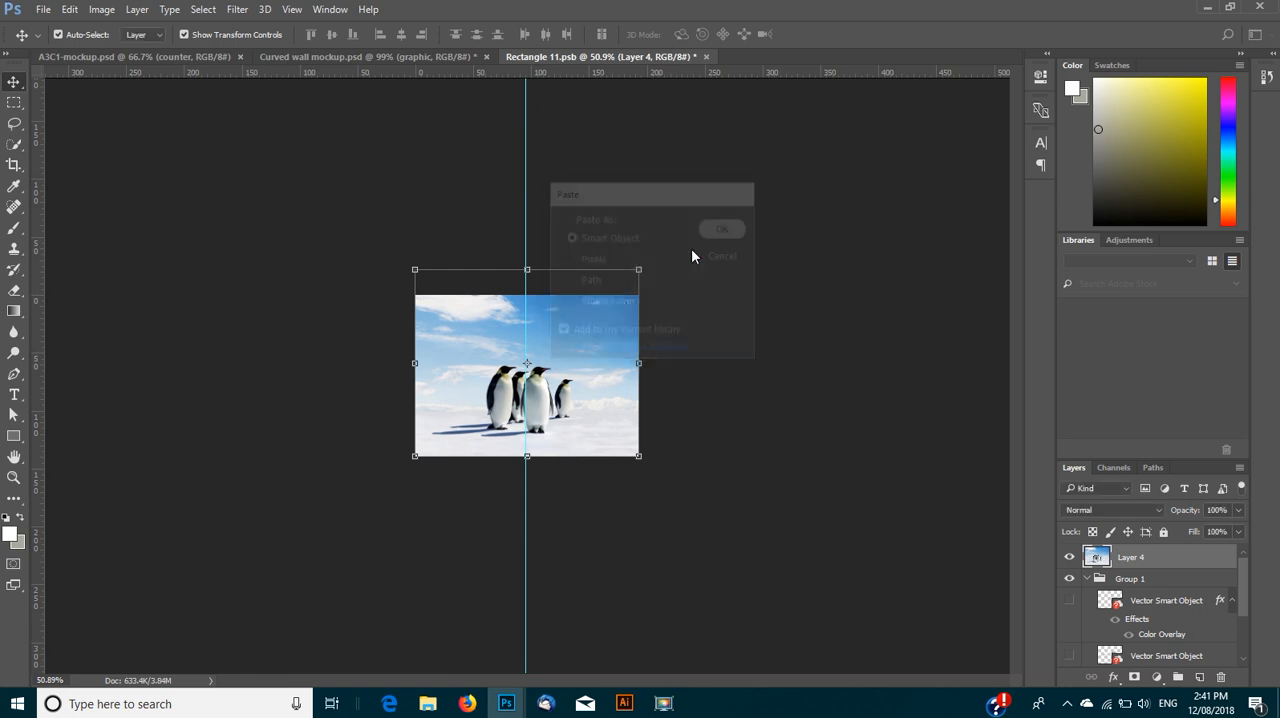
- Place the Tenji logo against the canvas's upper edge, just left of the vertical guide, and commit the placement
left_click_drag(495, 362, 466, 327)
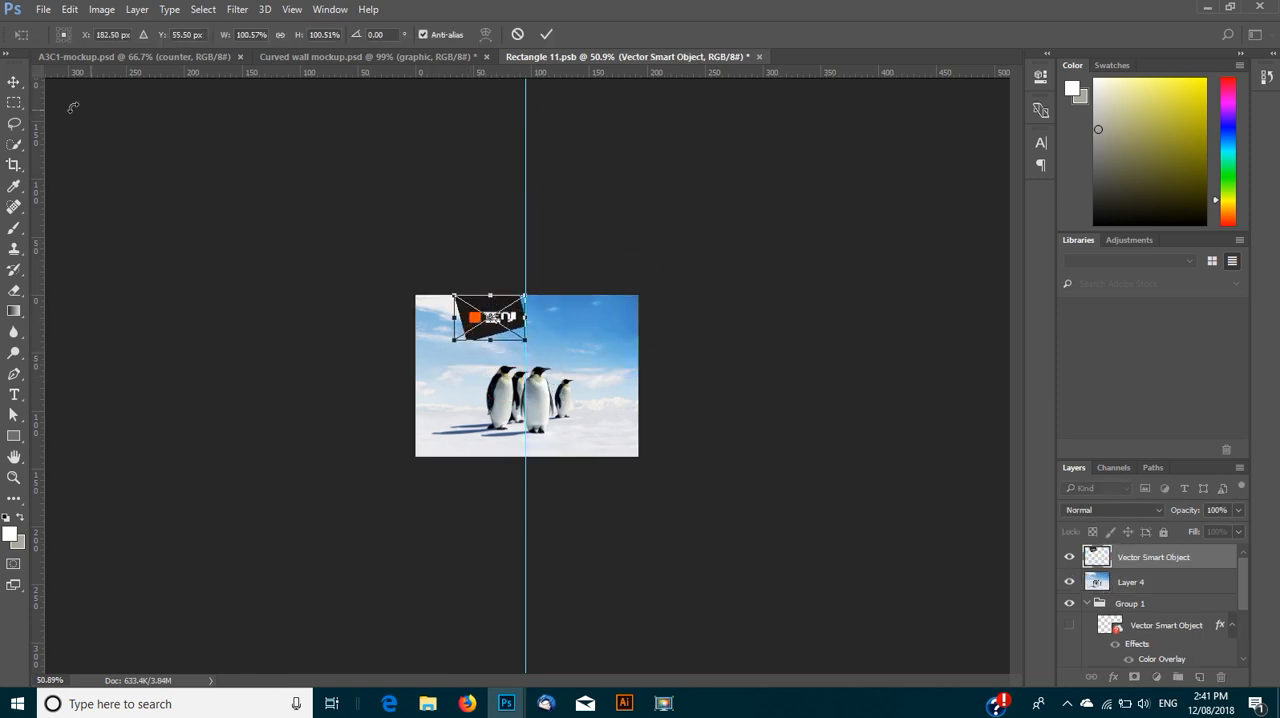
left_click(14, 82)
left_click(513, 264)
left_click(337, 277)
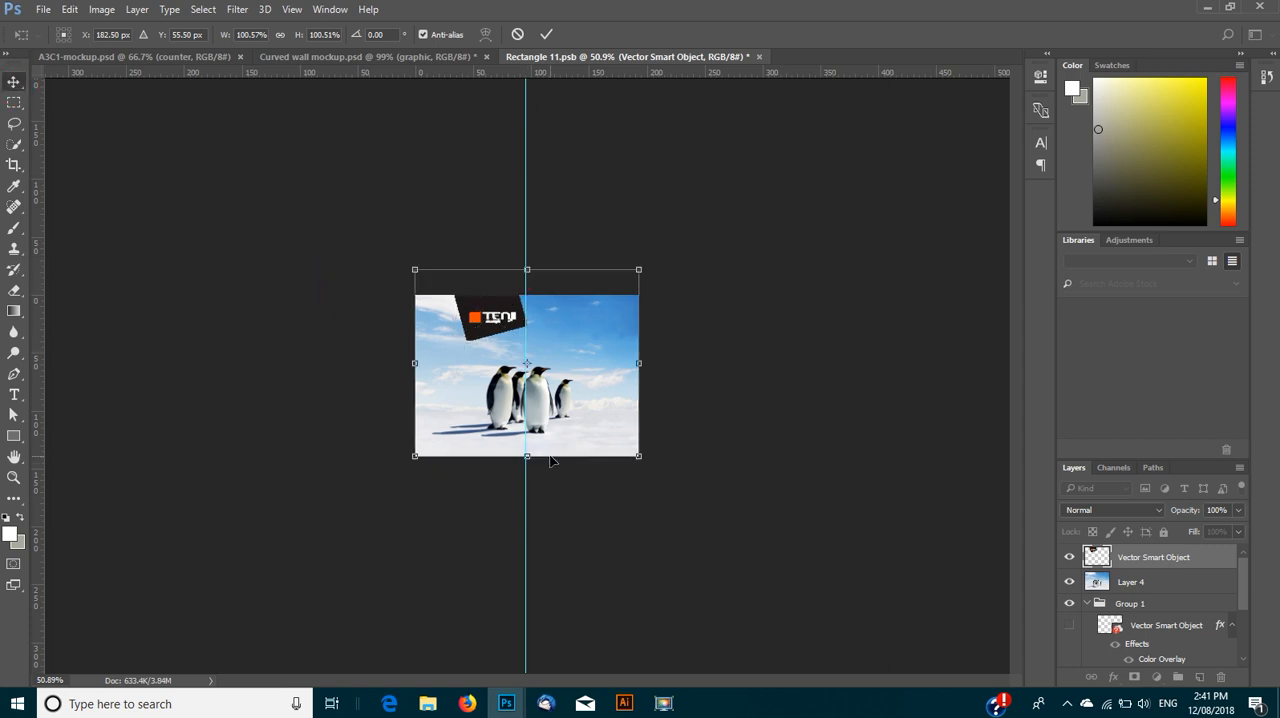
double_click(494, 368)
left_click(790, 368)
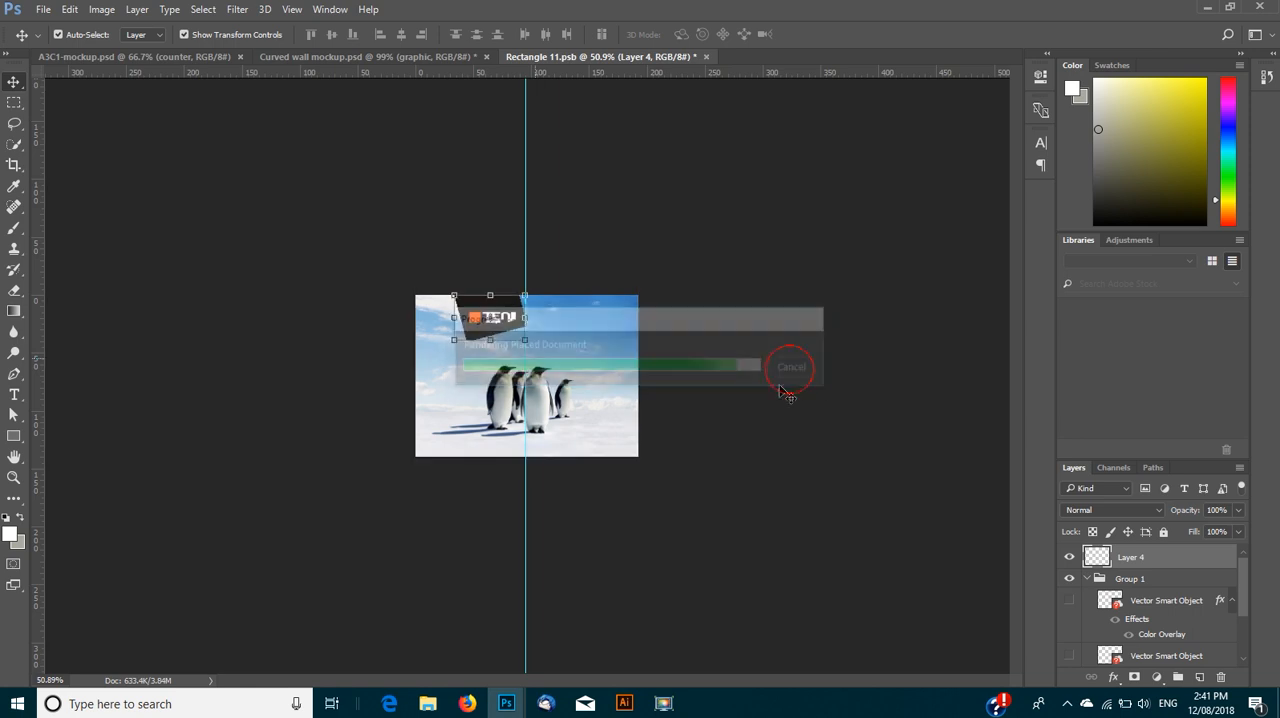
left_click(280, 333)
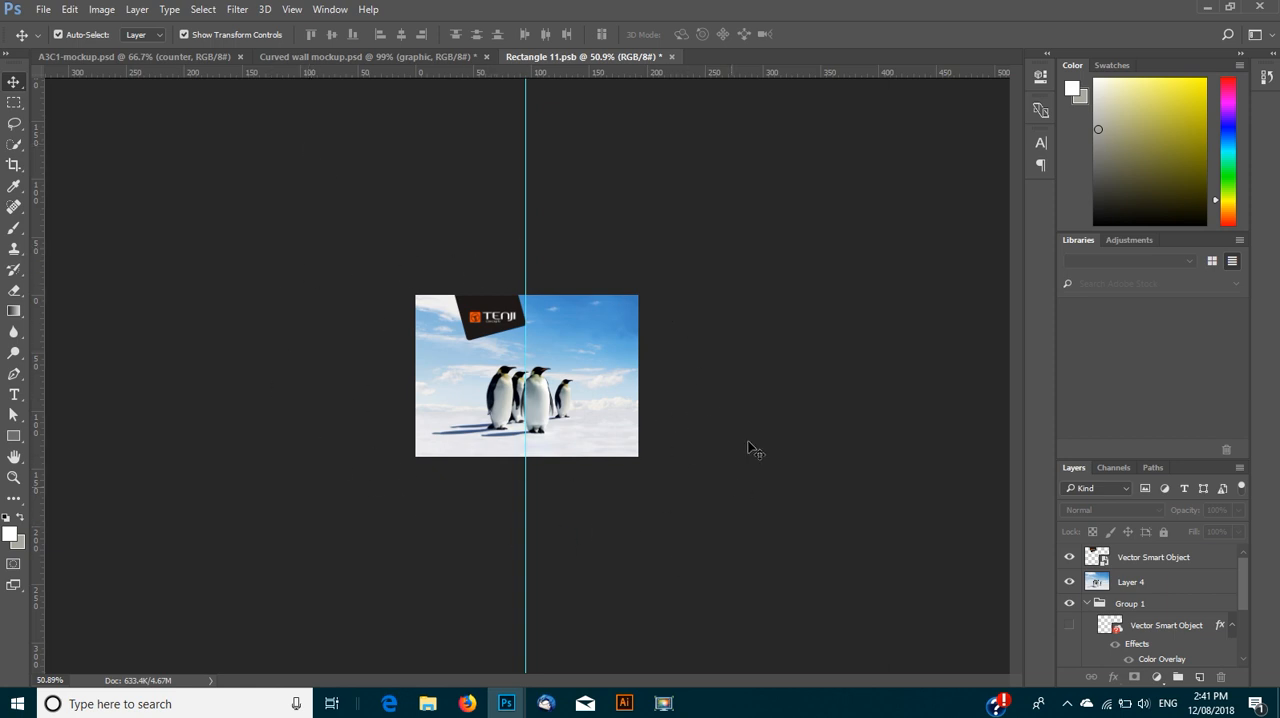
- Save Rectangle 11.psb and inspect the updated wall graphic in Curved wall mockup.psd
left_click(44, 10)
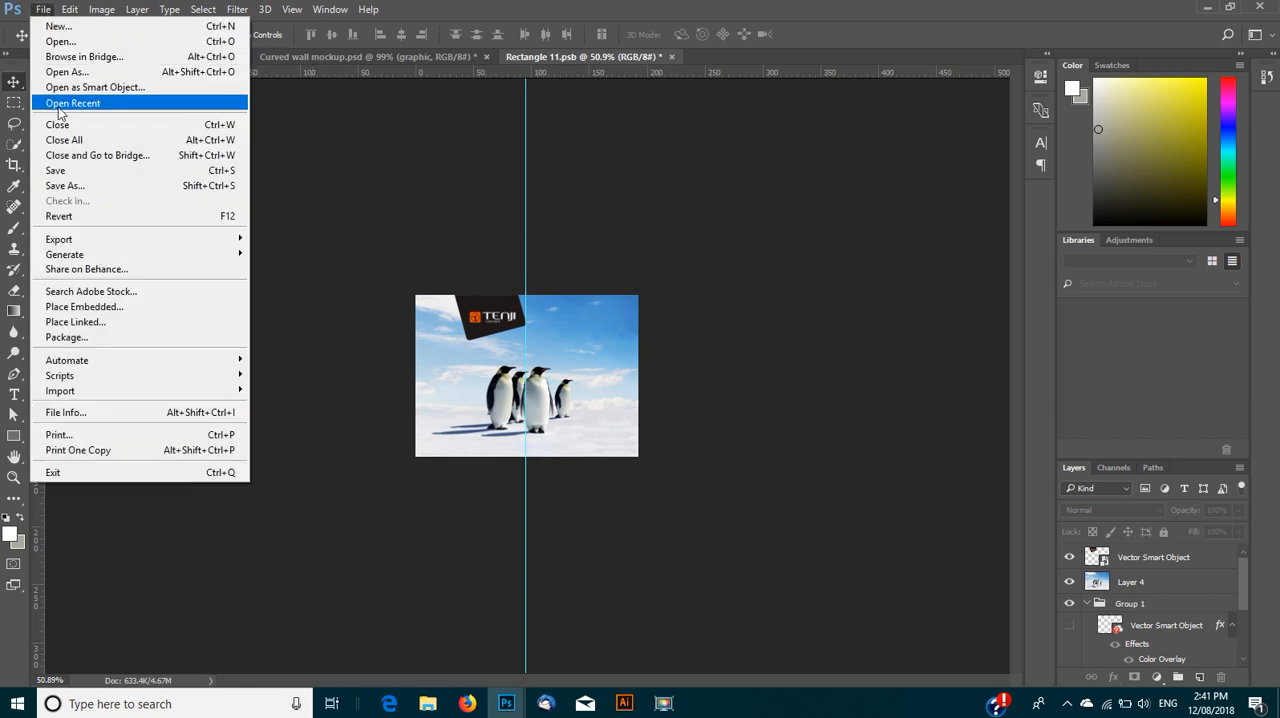
left_click(74, 178)
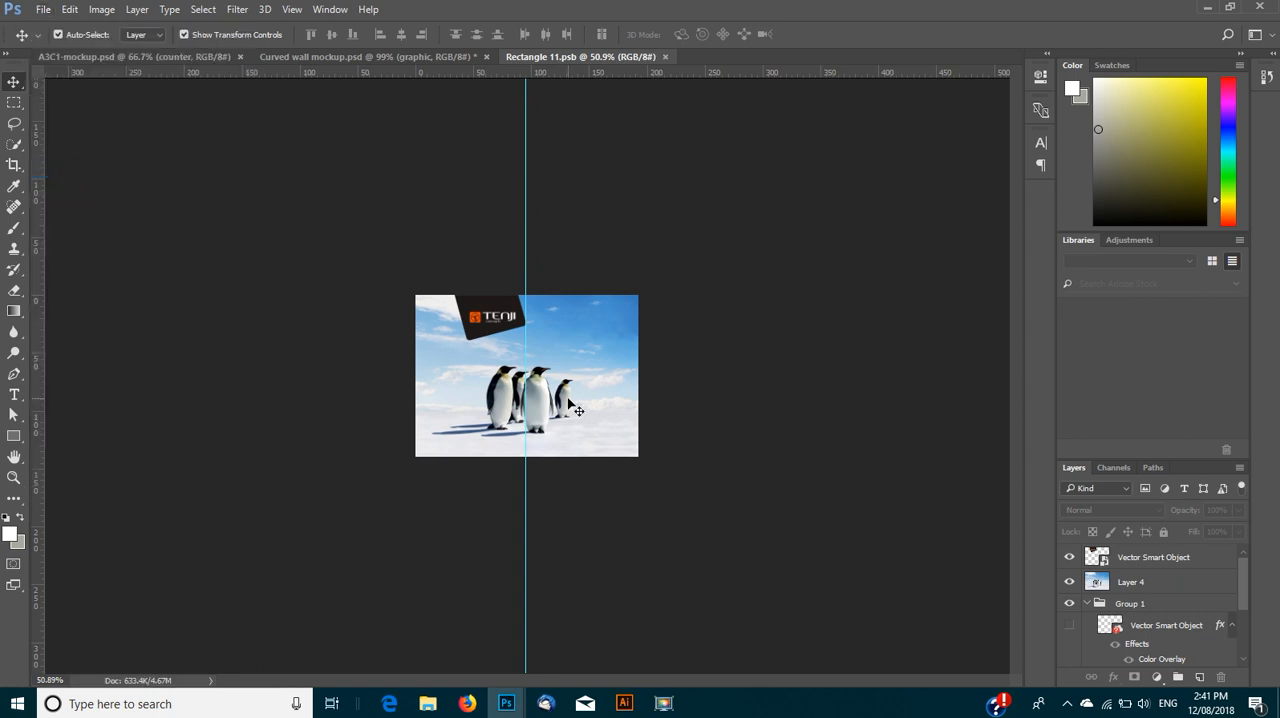
left_click(303, 58)
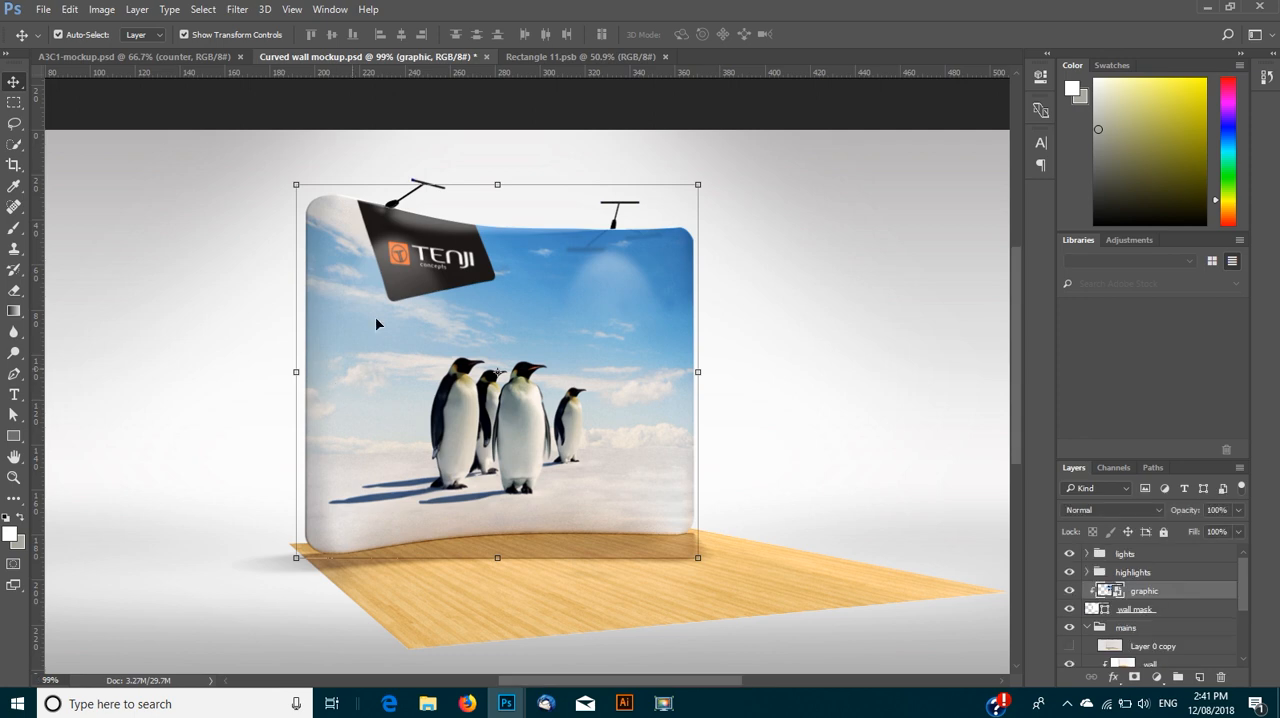
left_click(180, 355)
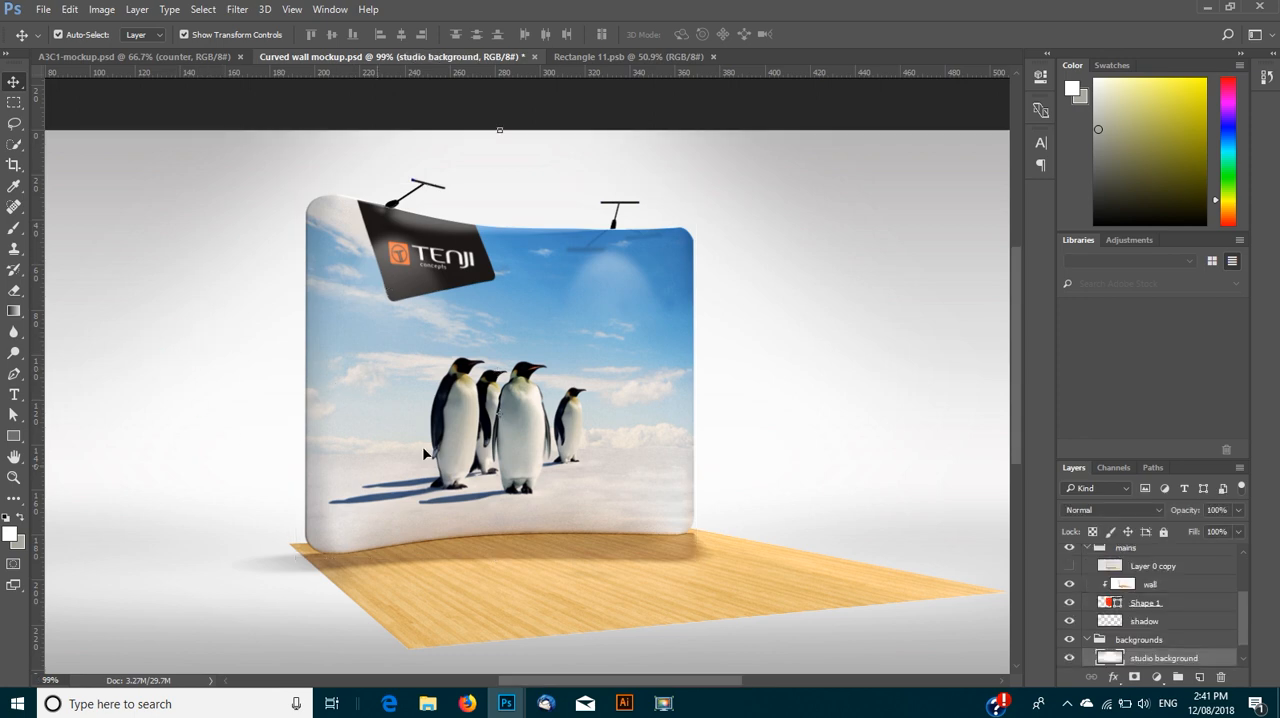
scroll(432, 444, "down", 3)
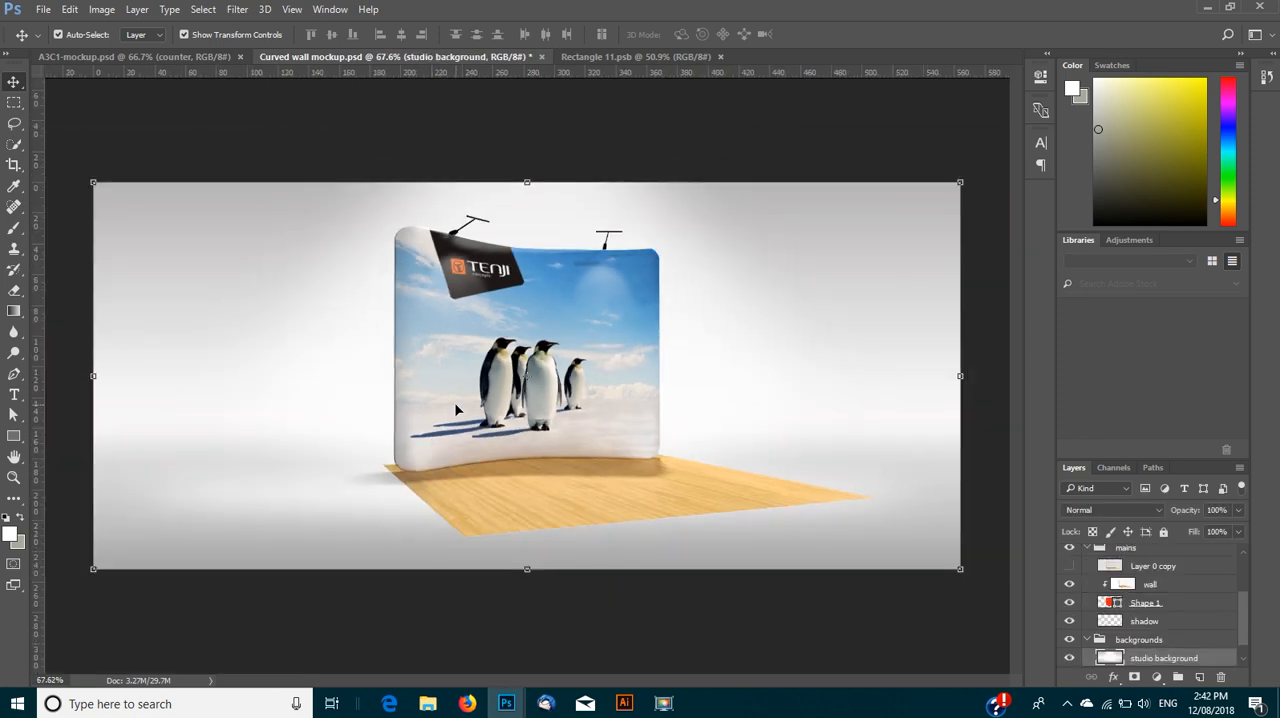
scroll(454, 402, "up", 3)
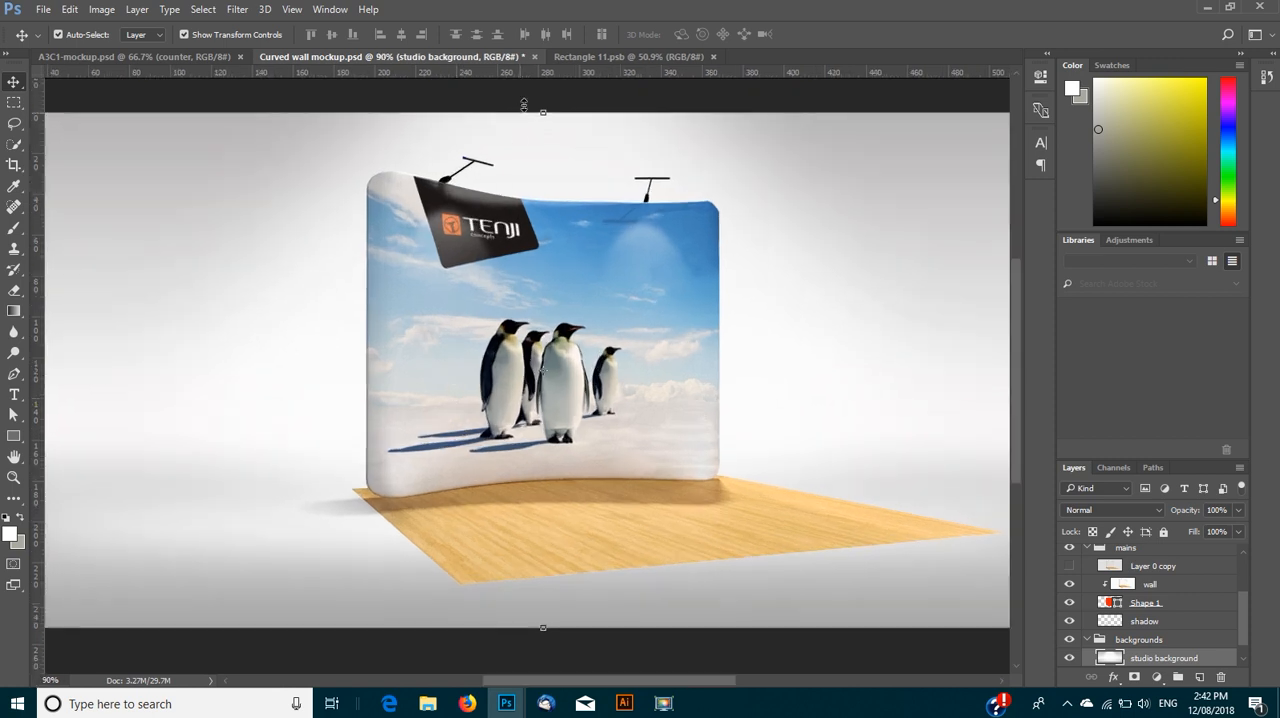
- In Rectangle 11.psb, draw a rectangle shape of about 544 by 288 px over the upper part of the canvas
left_click(597, 57)
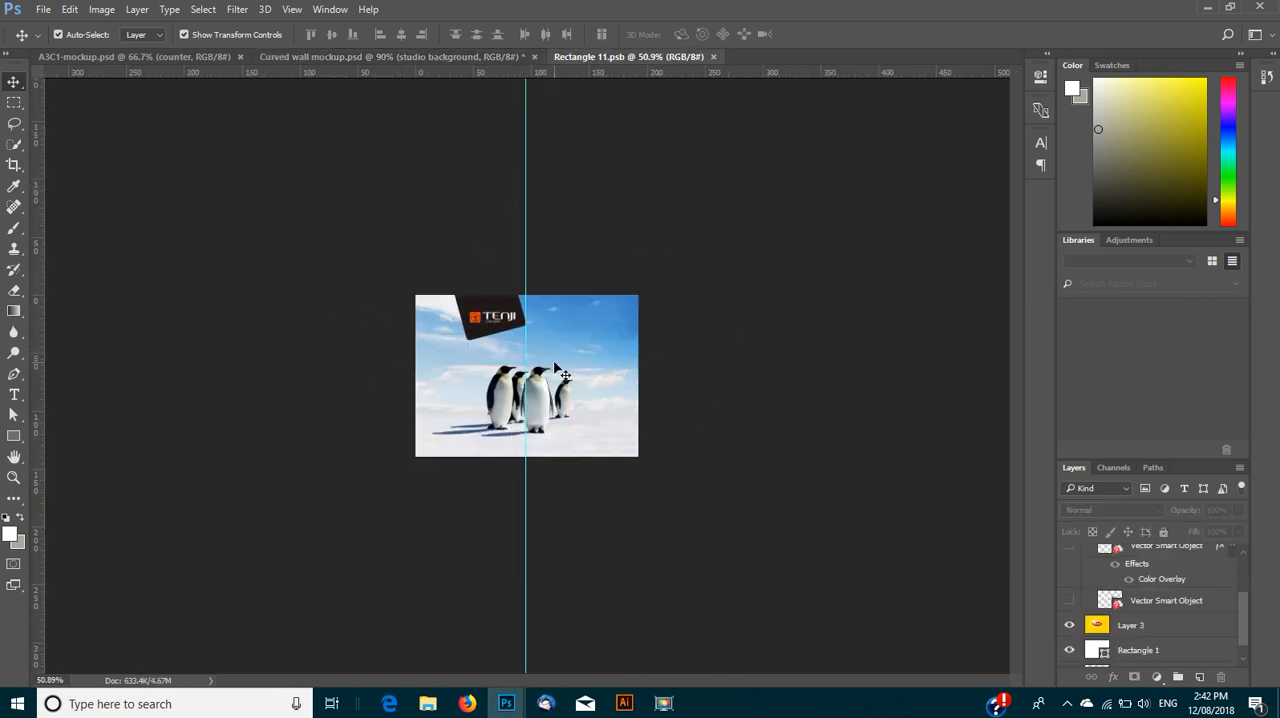
scroll(563, 375, "up", 2)
scroll(563, 375, "up", 2)
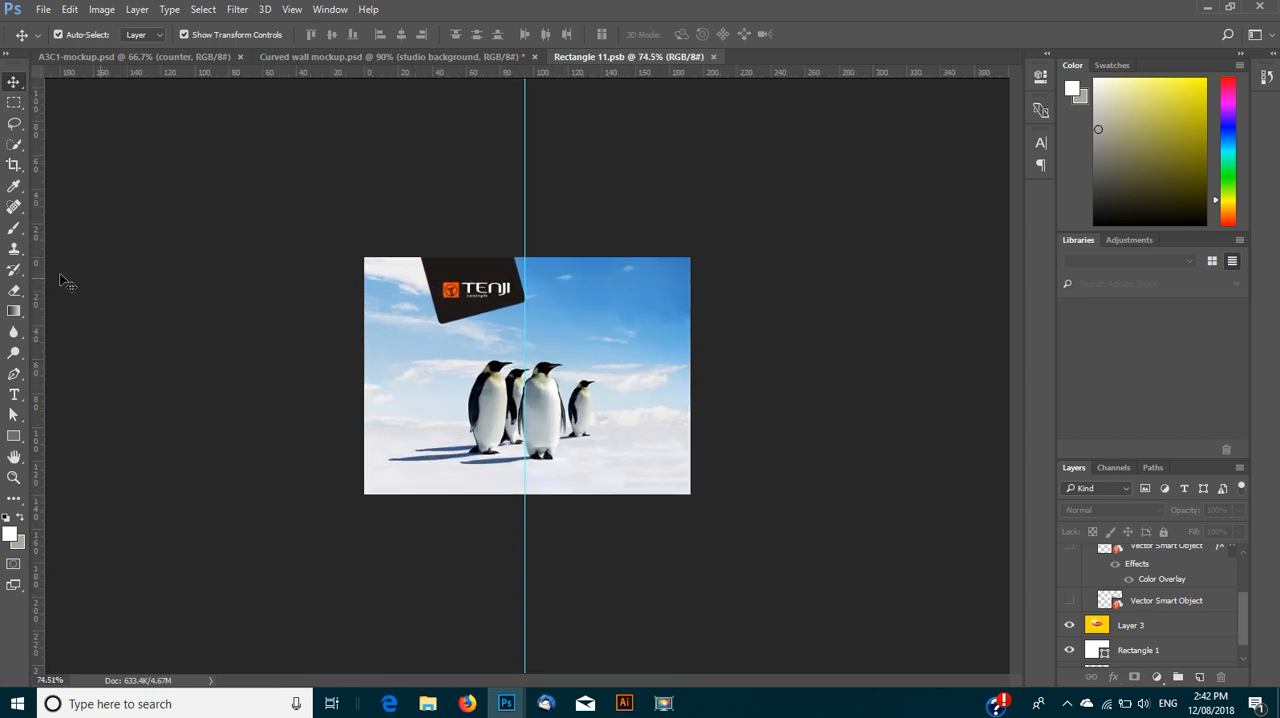
left_click(14, 436)
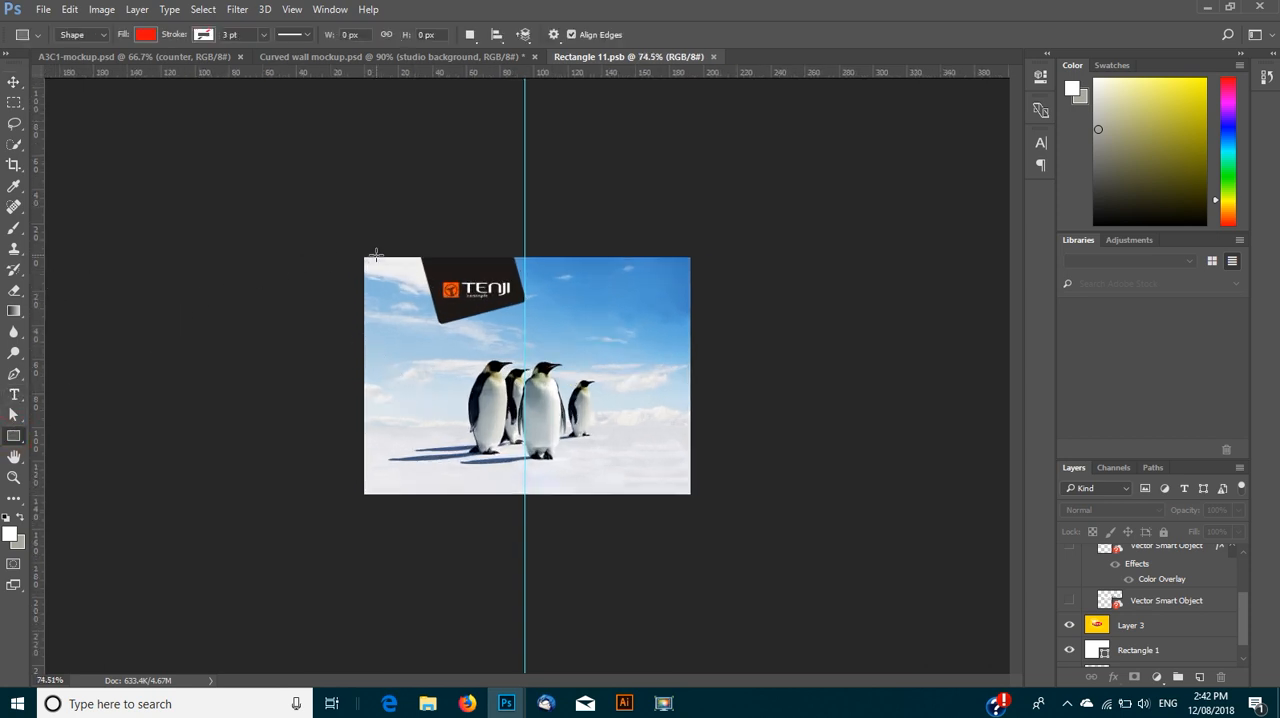
left_click_drag(364, 257, 690, 427)
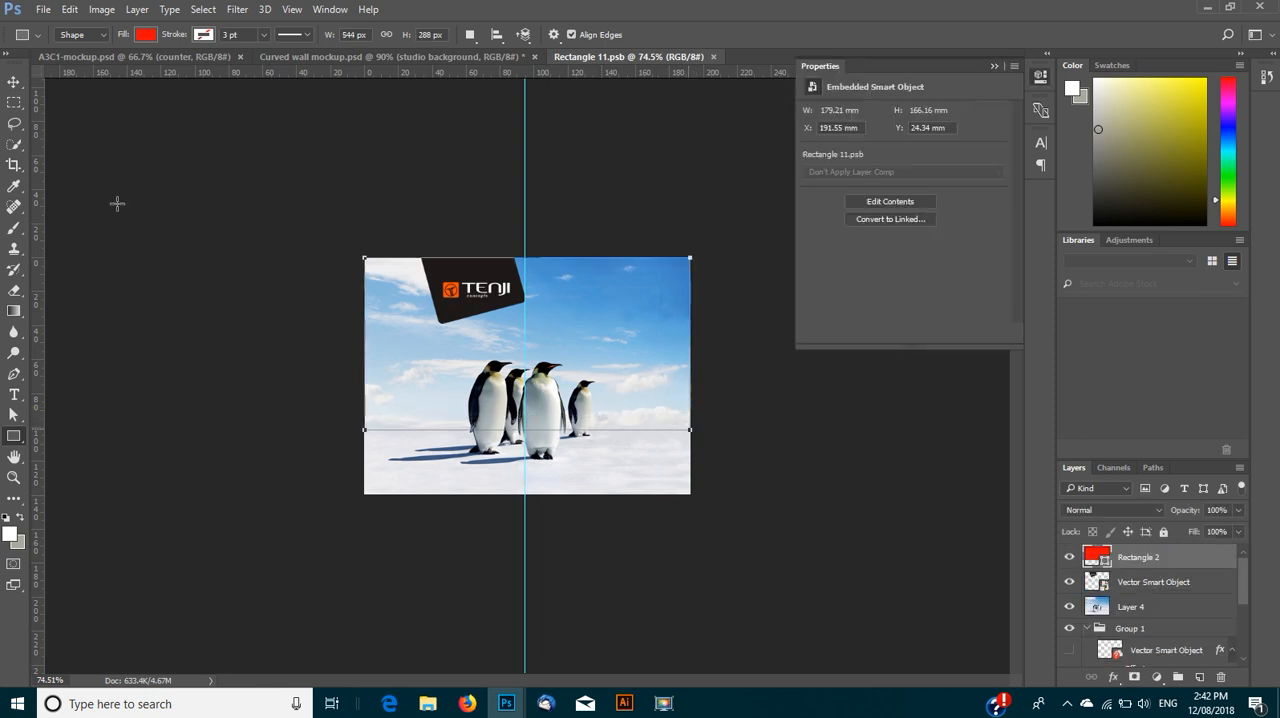
- Change the rectangle's fill color to blue
left_click(15, 83)
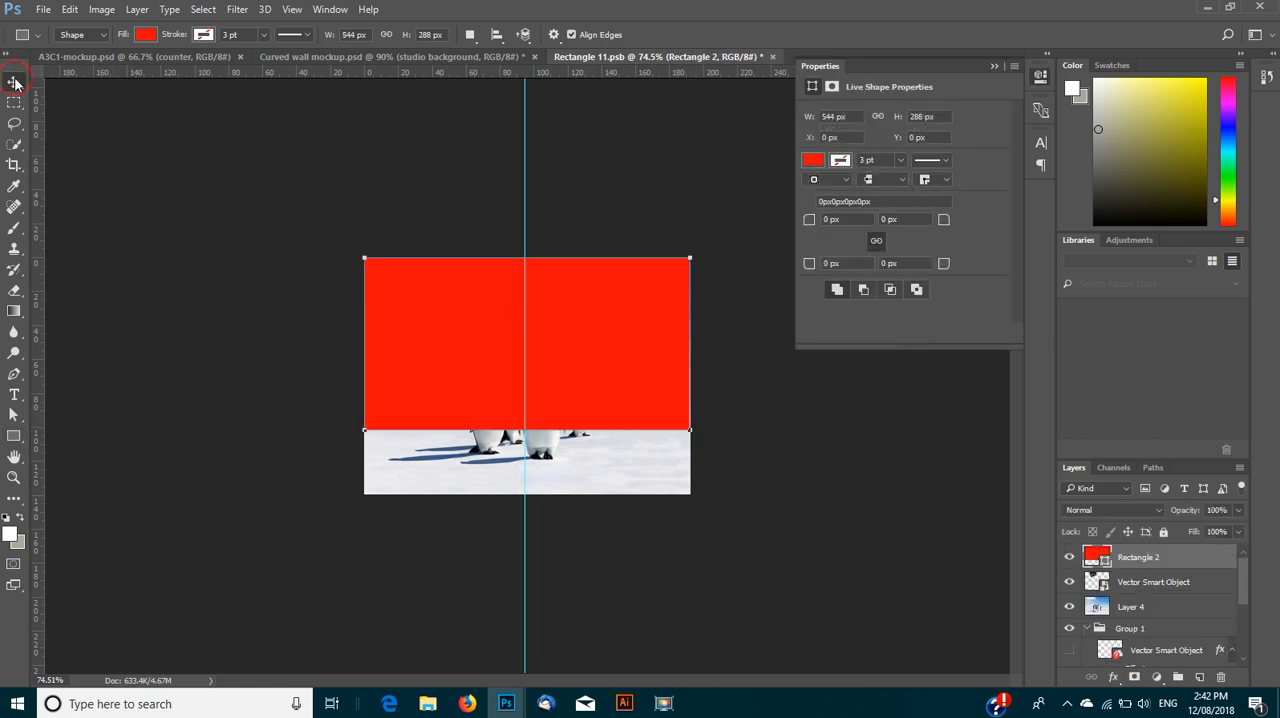
left_click(812, 161)
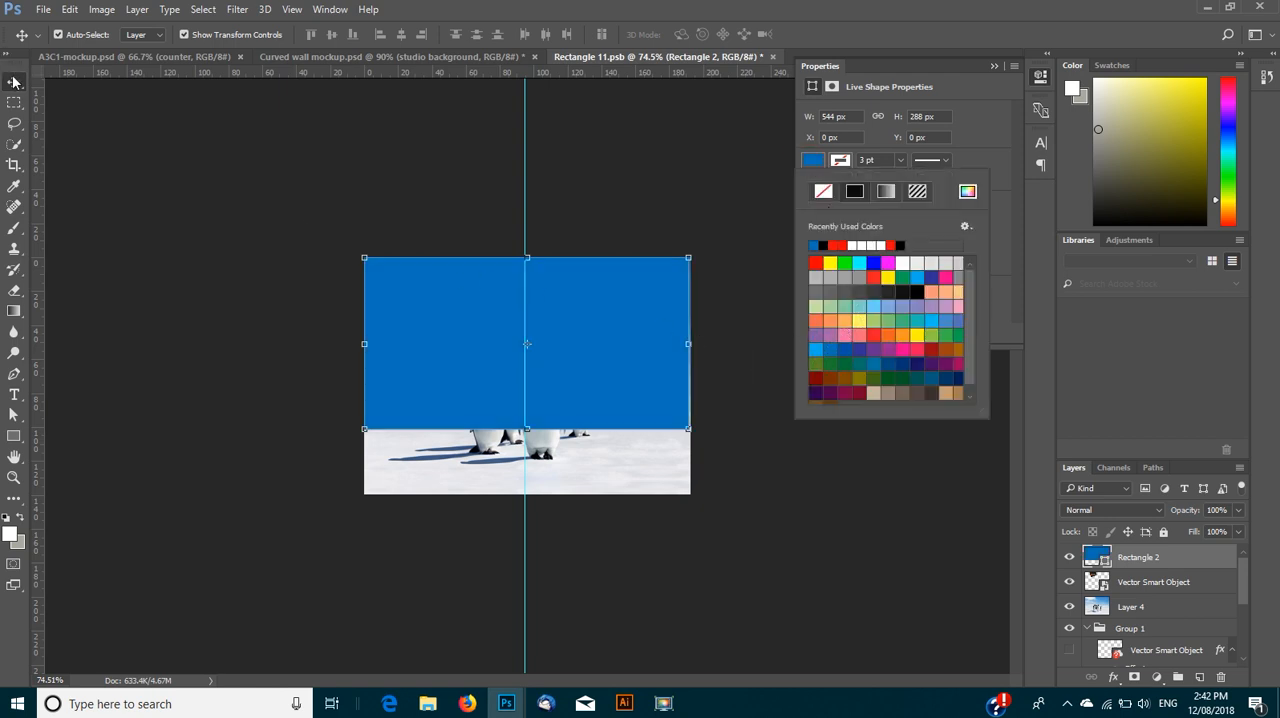
left_click(251, 300)
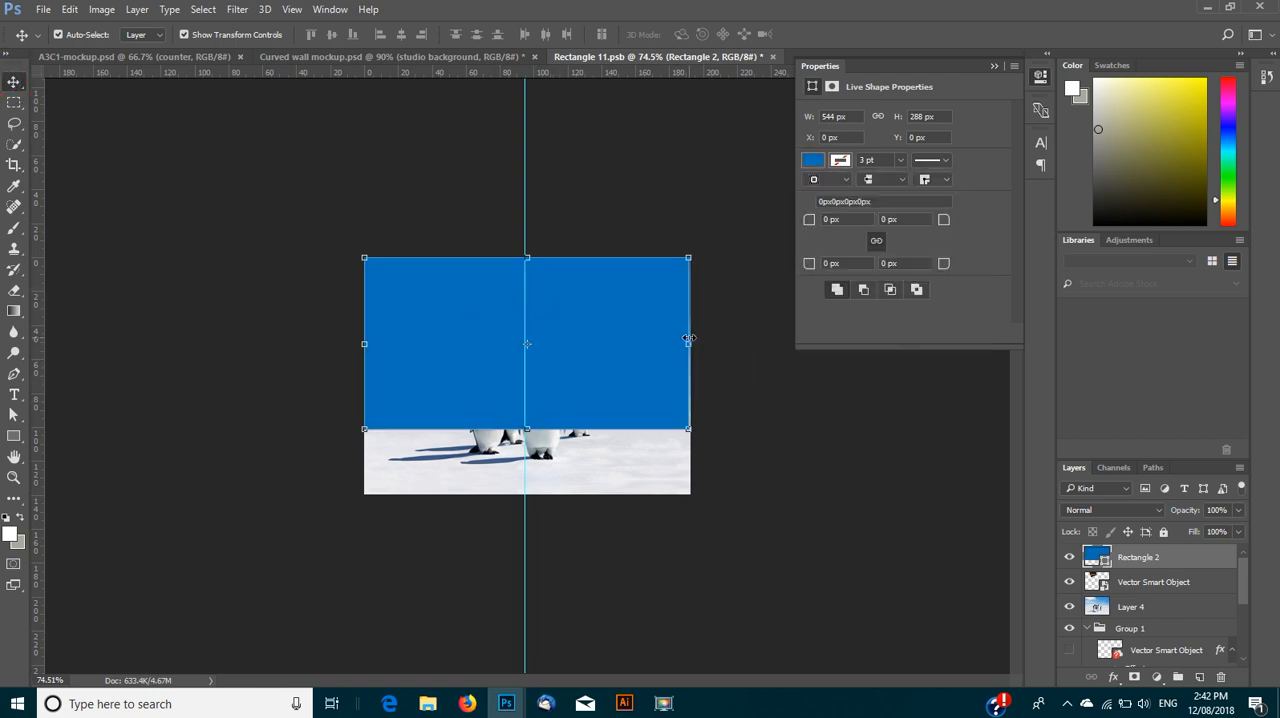
- Widen the blue rectangle to about 548 px so it reaches the canvas's right edge, and apply the transformation
left_click_drag(687, 345, 692, 345)
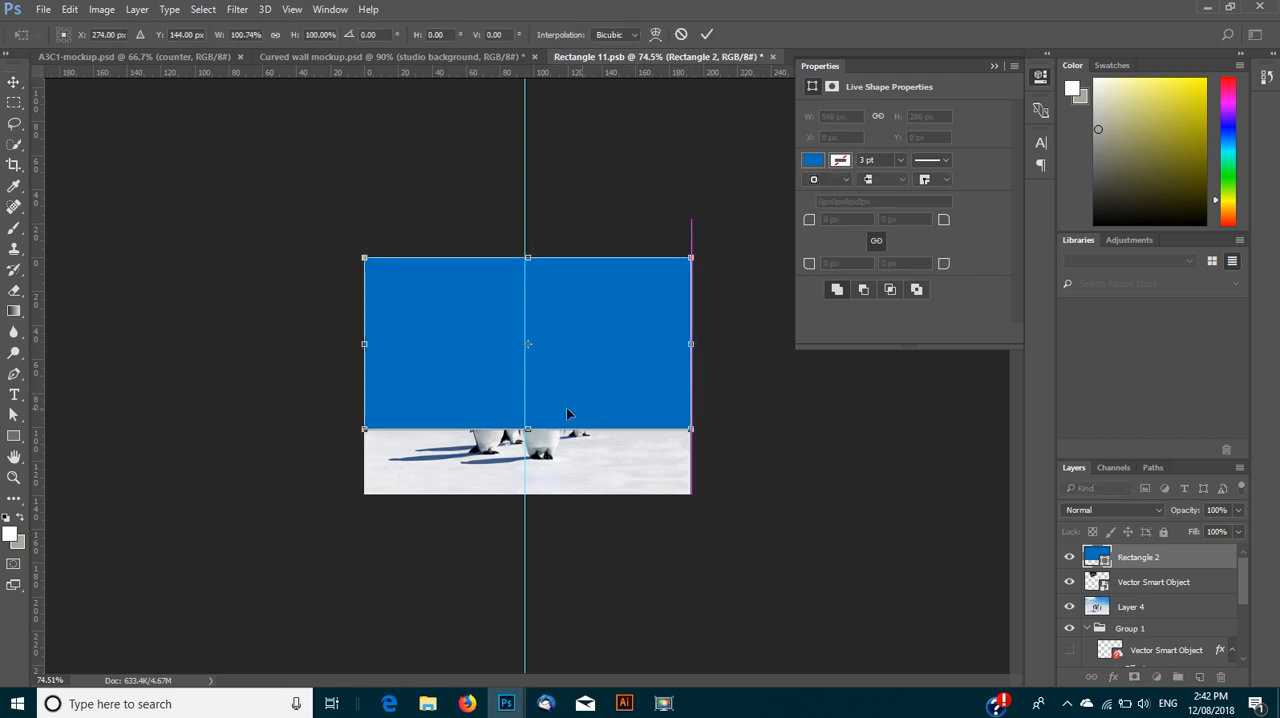
left_click(13, 83)
left_click(514, 264)
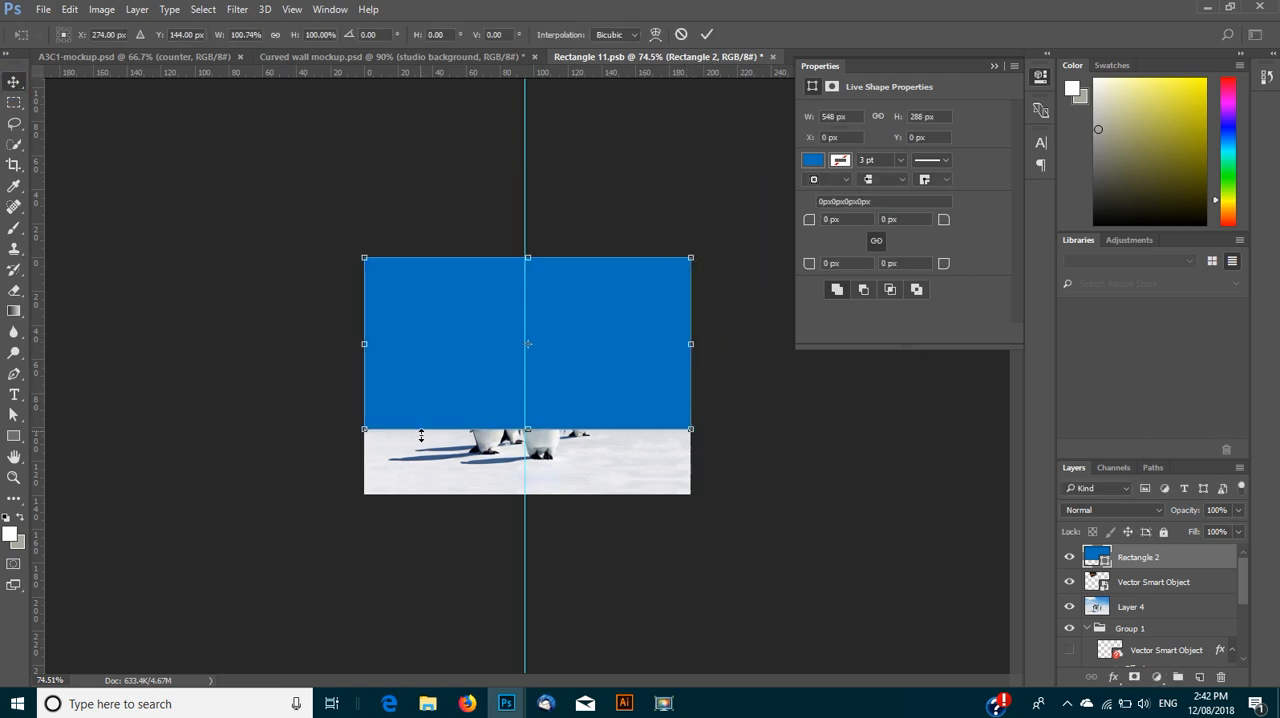
- Hide the penguin photo layer, Layer 4
left_click(1115, 610)
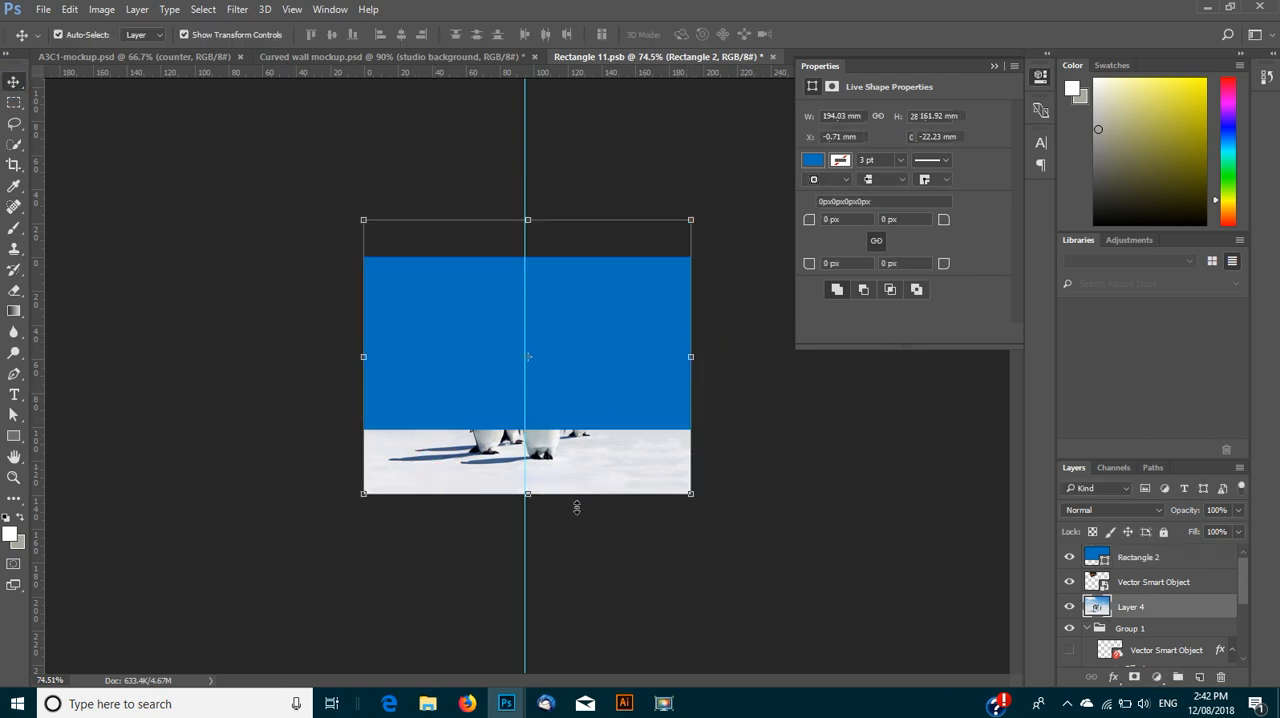
left_click(1070, 608)
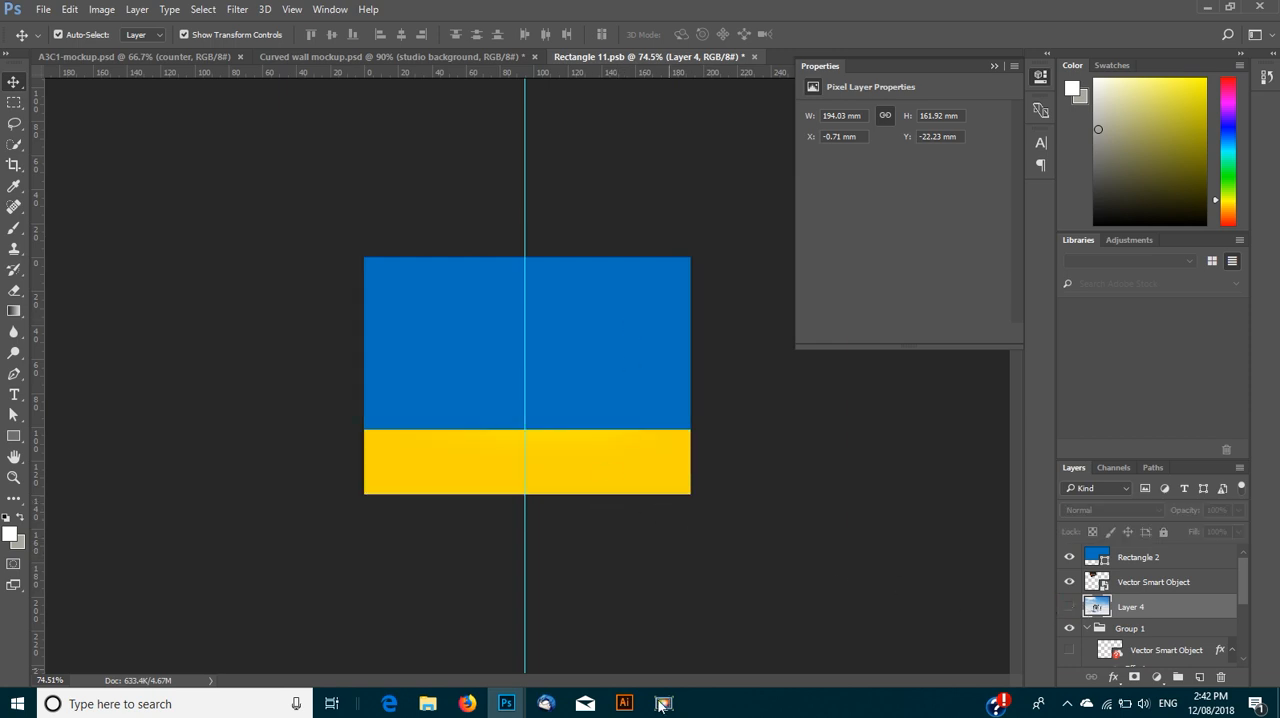
- Switch to Illustrator and recolor the whole Tenji logo, icon and lettering, with the near-white fill fcfcfc
left_click(624, 703)
left_click(507, 463)
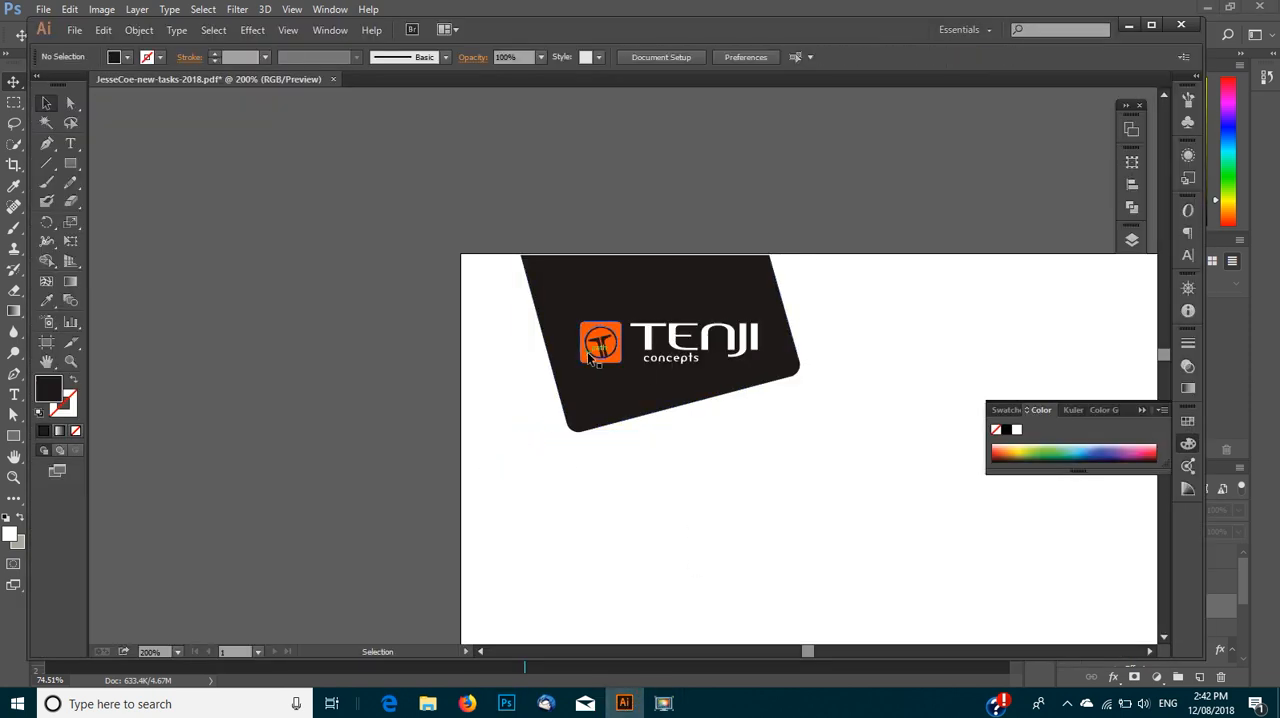
left_click(598, 344)
left_click_drag(512, 308, 780, 386)
left_click(617, 405, "shift")
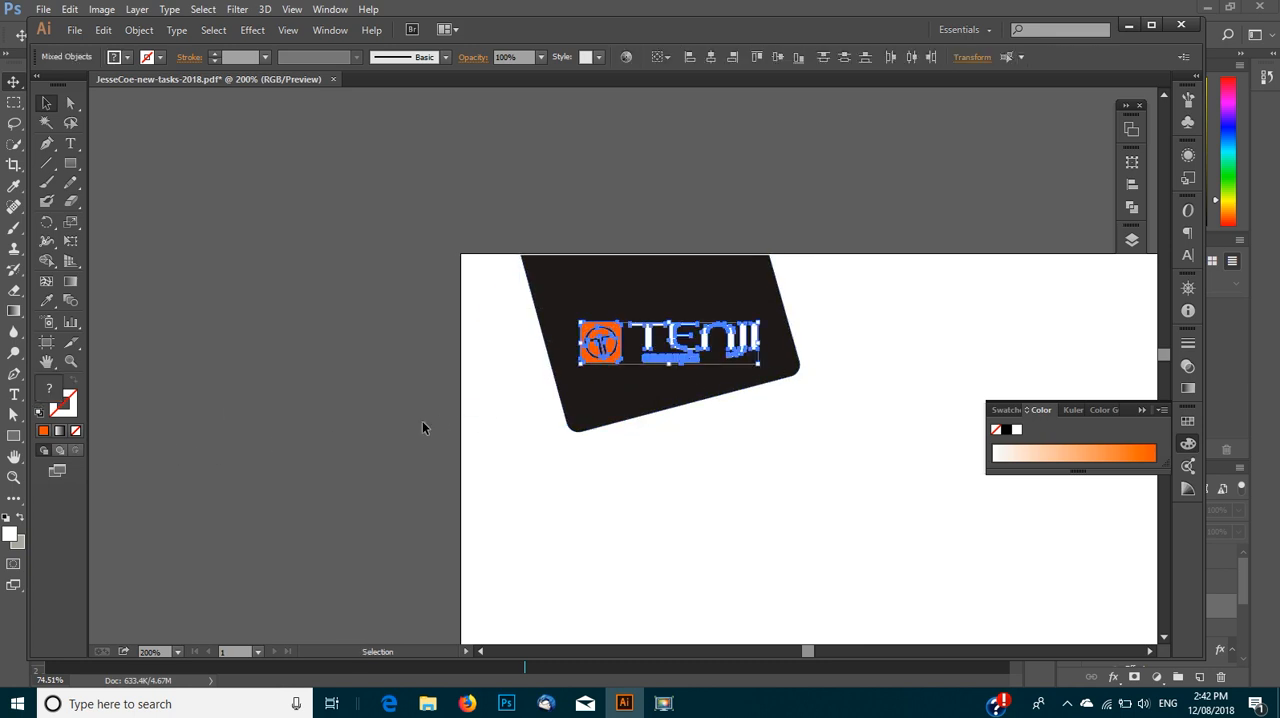
double_click(48, 395)
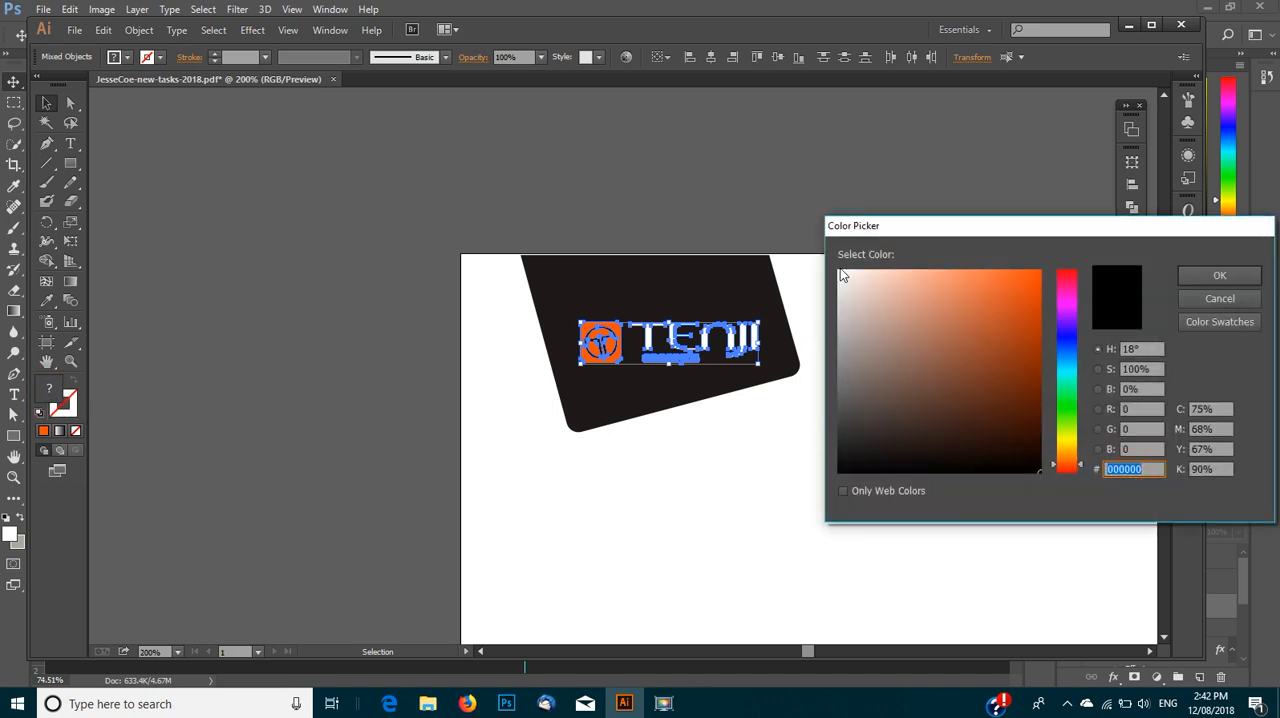
type("ffffff")
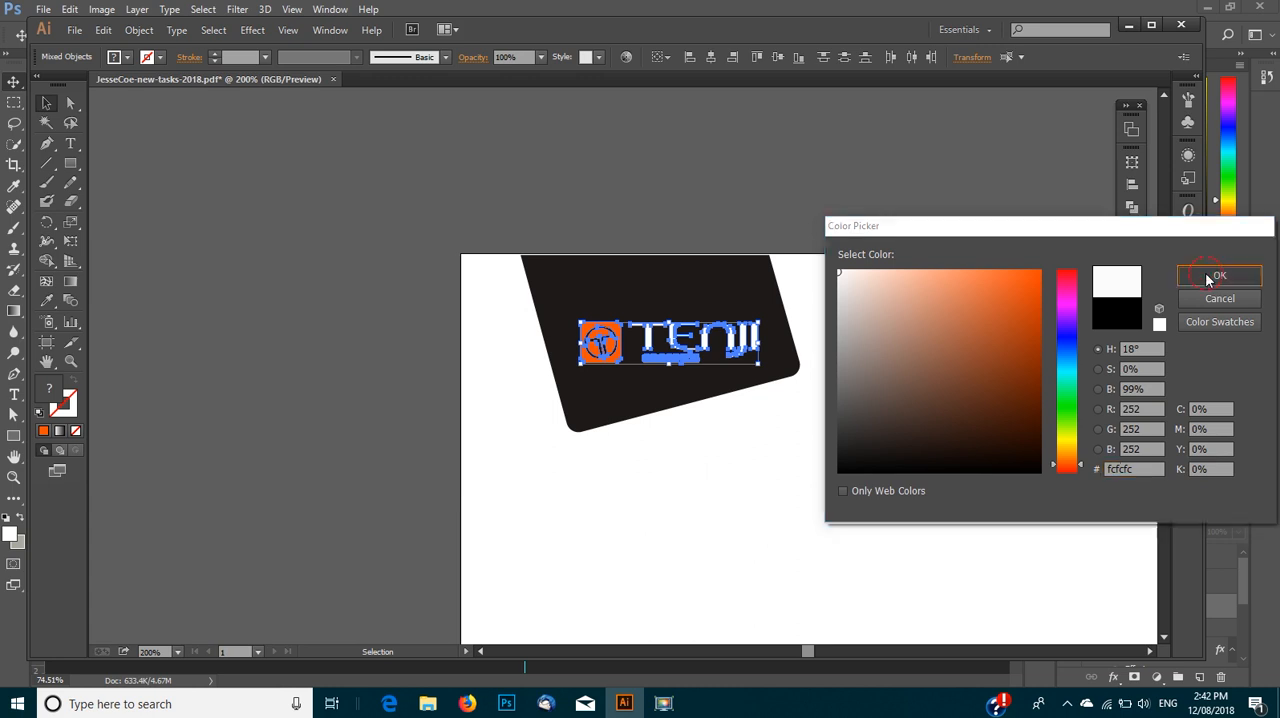
left_click(1219, 275)
key("a")
key("v")
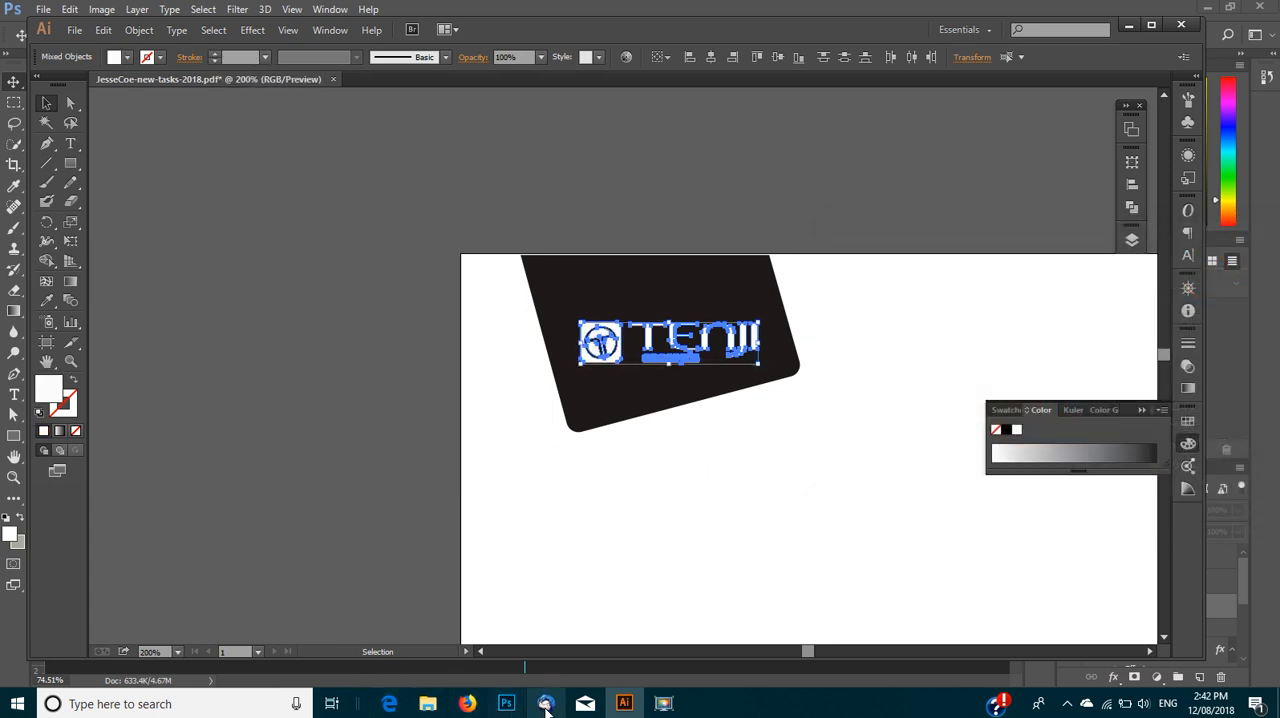
- Back in Photoshop, paste the recolored logo into Rectangle 11.psb as a smart object, enlarge it to about 112 by 26 mm and place it
mouse_move(510, 705)
left_click(489, 608)
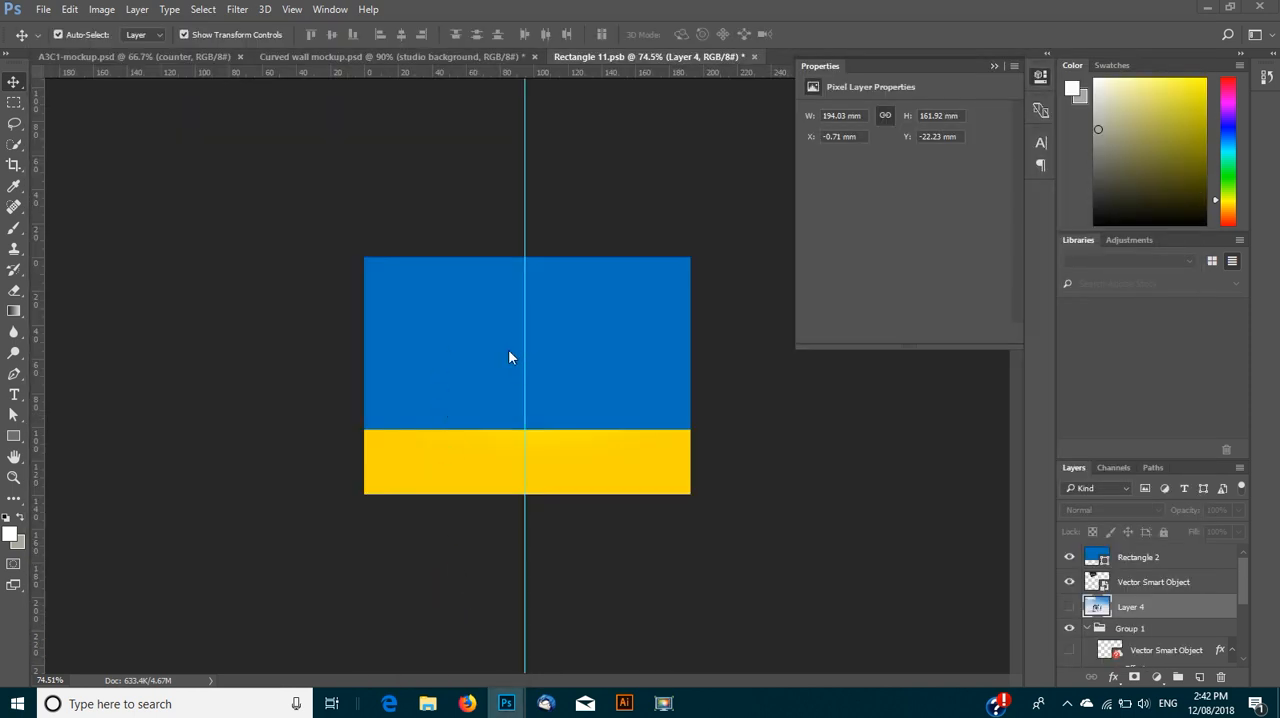
key("ctrl+v")
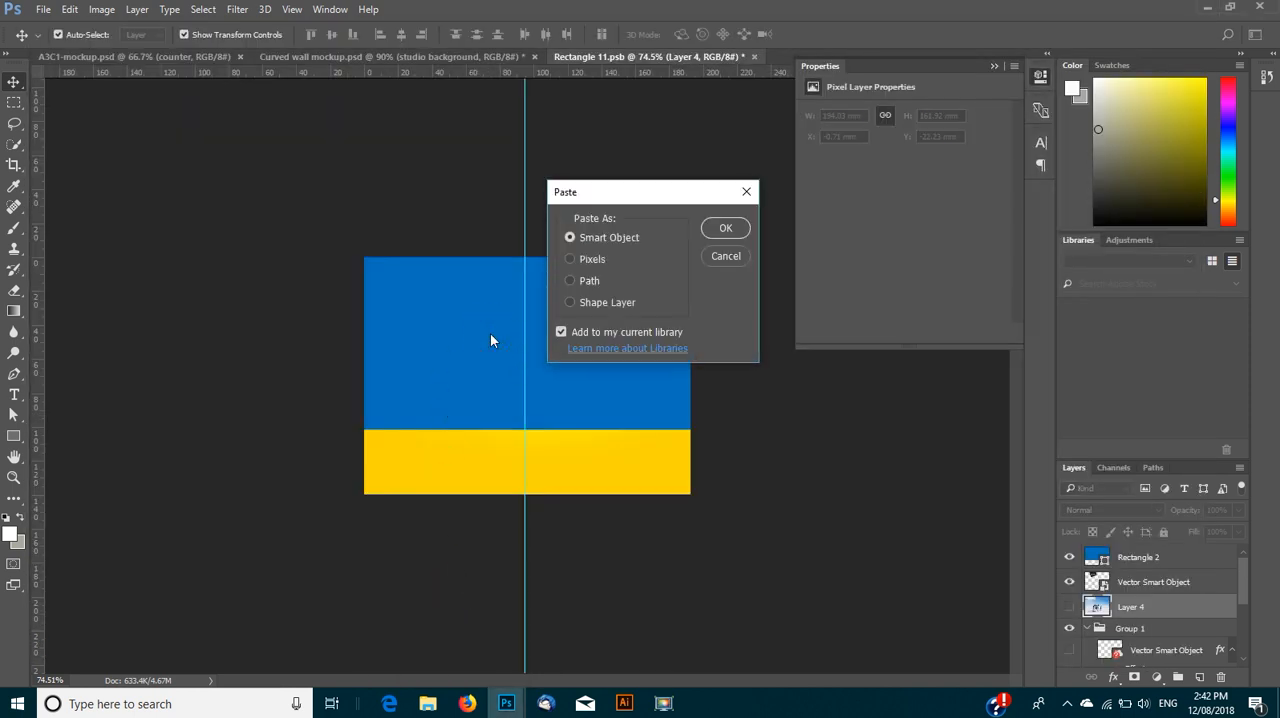
left_click(726, 228)
left_click_drag(493, 368, 411, 348)
left_click_drag(563, 348, 599, 340)
left_click(14, 88)
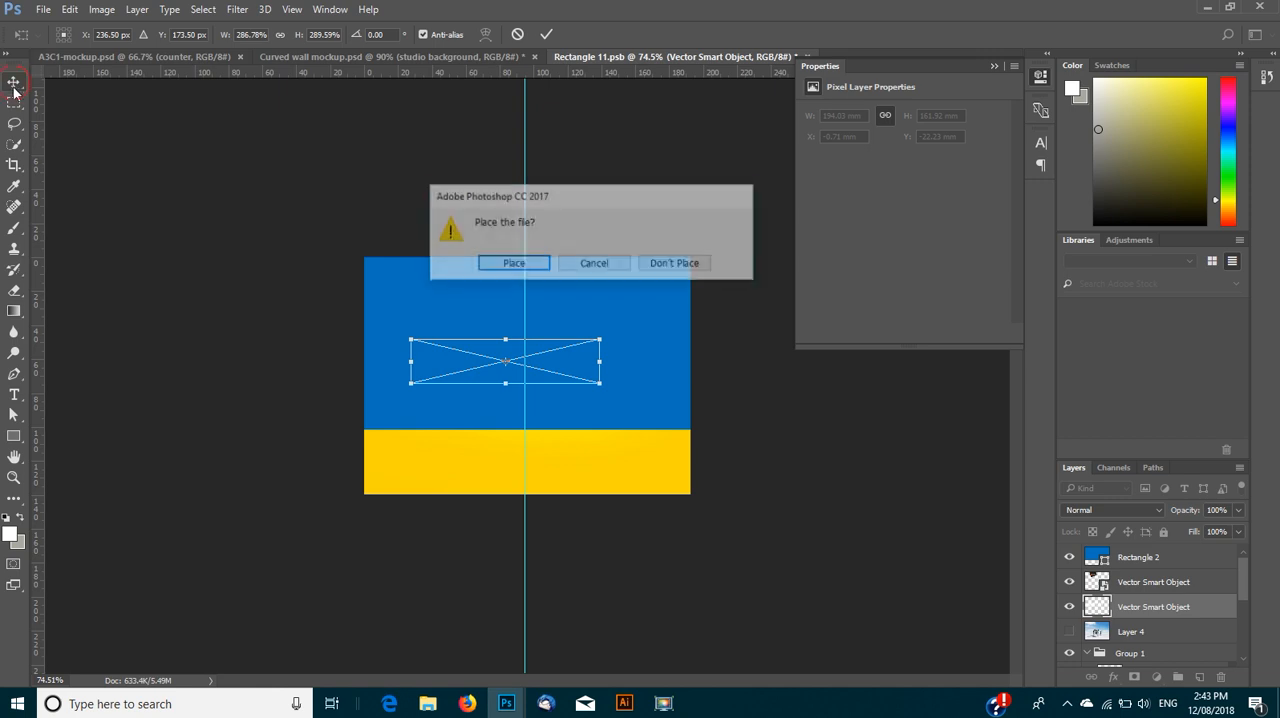
left_click(503, 262)
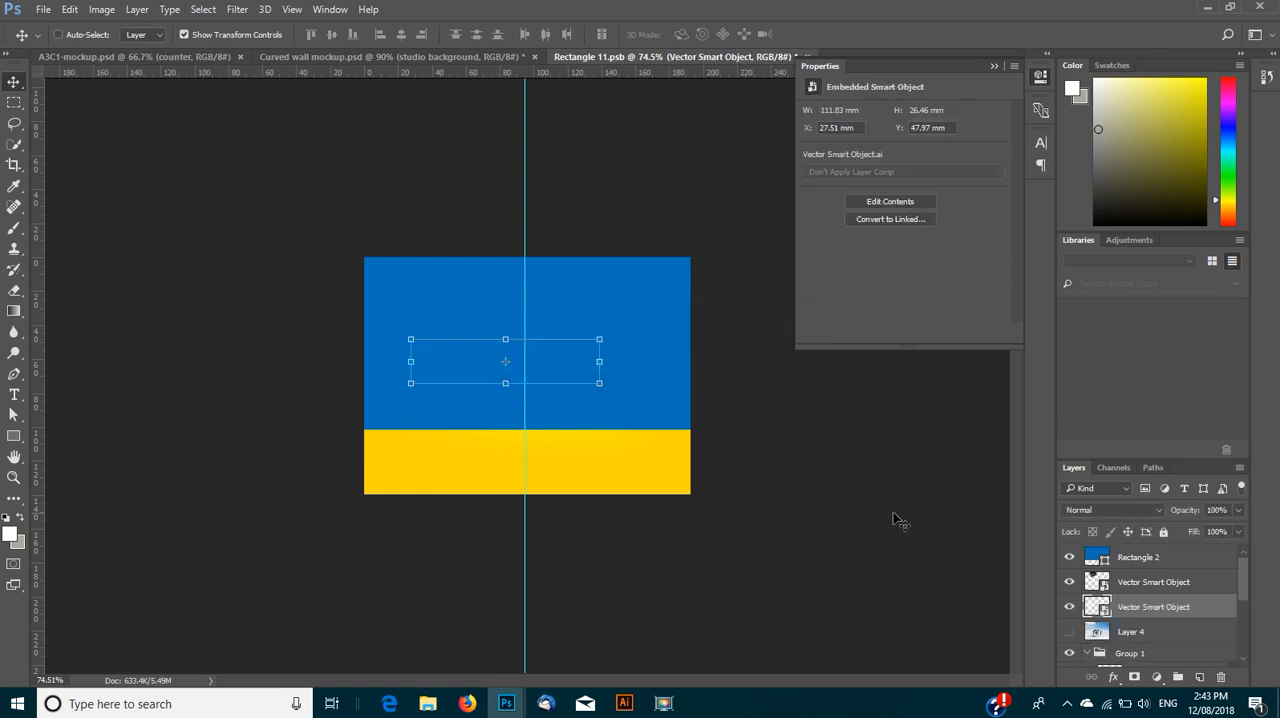
- Bring the pasted logo to the front of the layer stack and enlarge it to about 132 by 31 mm
key("ctrl+shift+bracketright")
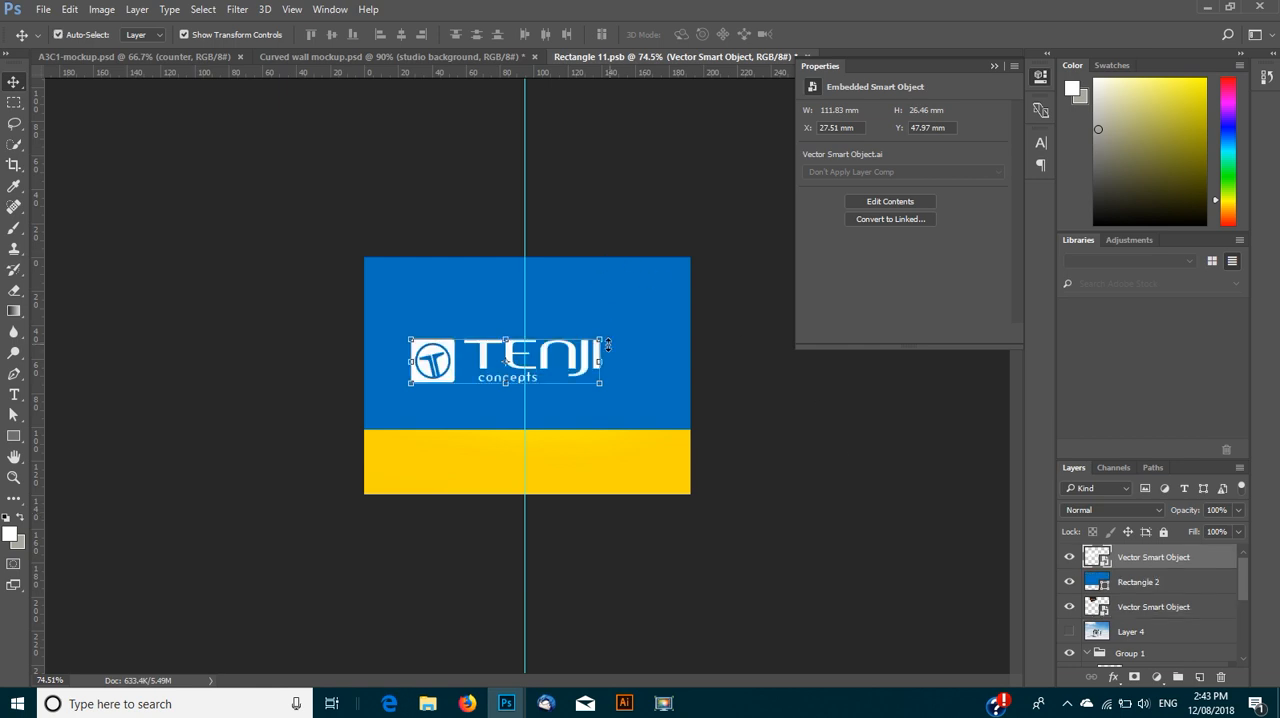
left_click_drag(599, 340, 635, 329)
left_click(22, 84)
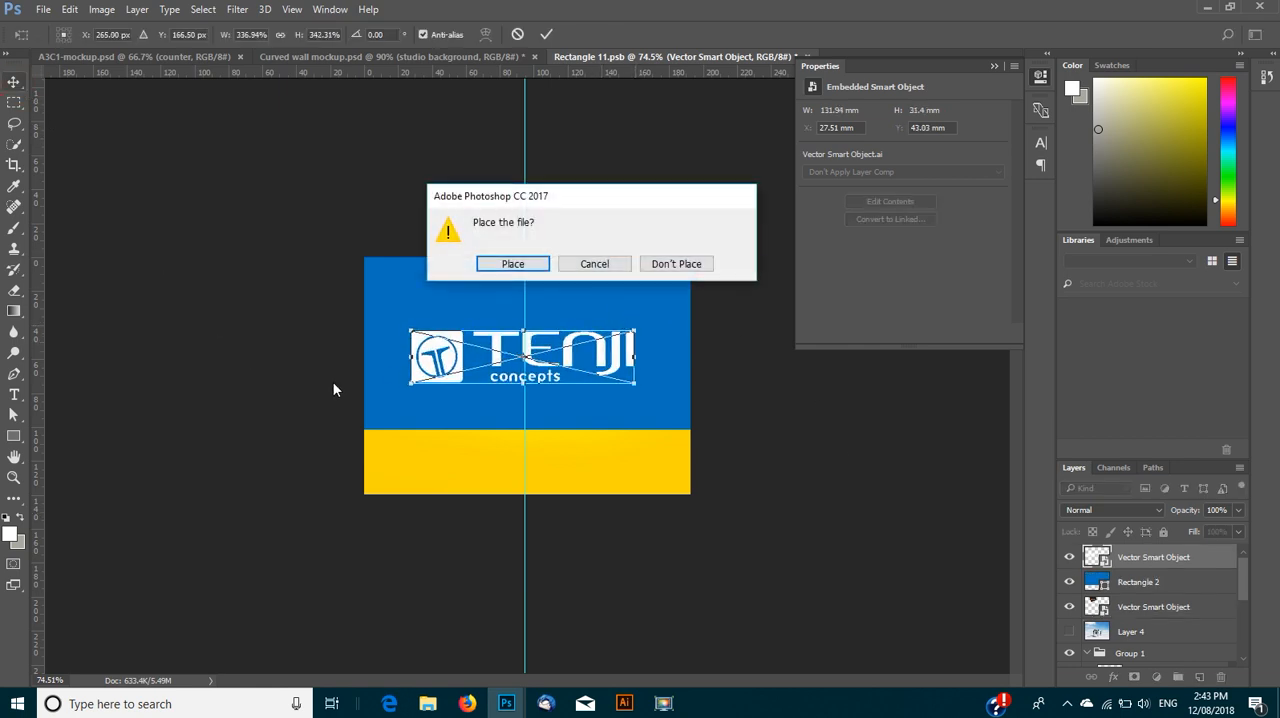
left_click(491, 259)
- Hide the yellow Layer 3 and save Rectangle 11.psb to update the artwork in the curved wall mockup
left_click(463, 463)
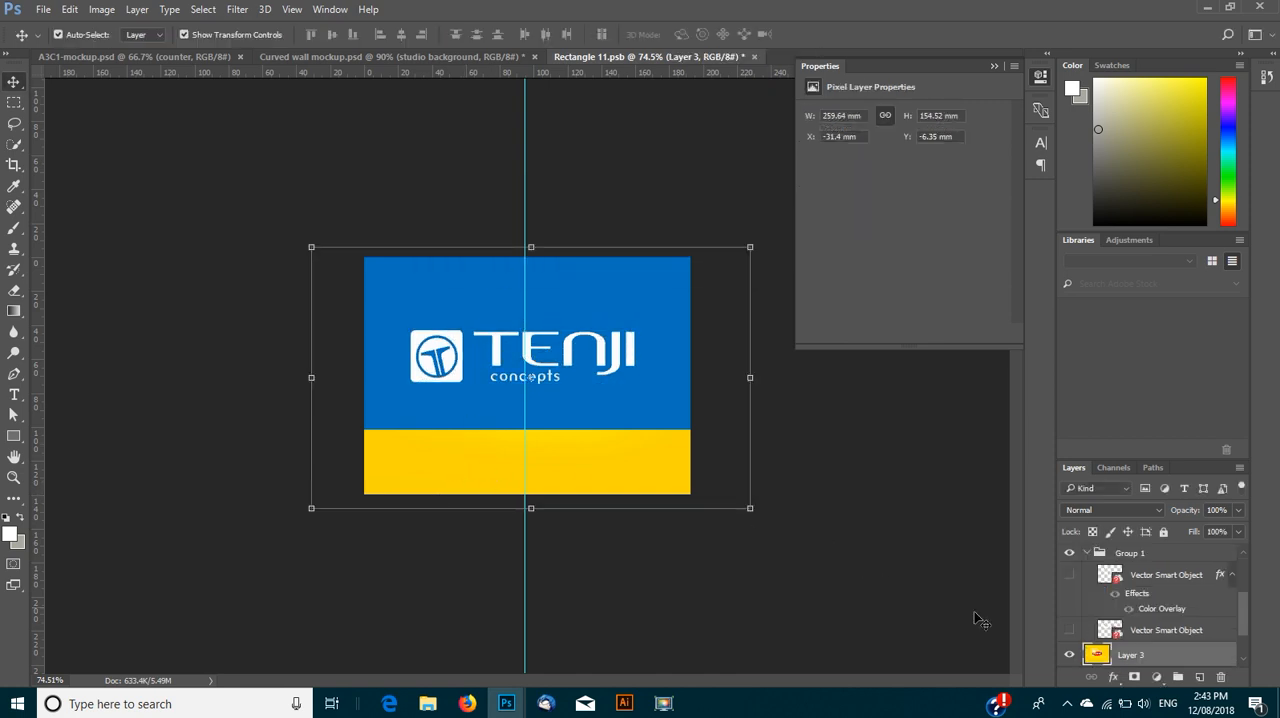
left_click(1070, 656)
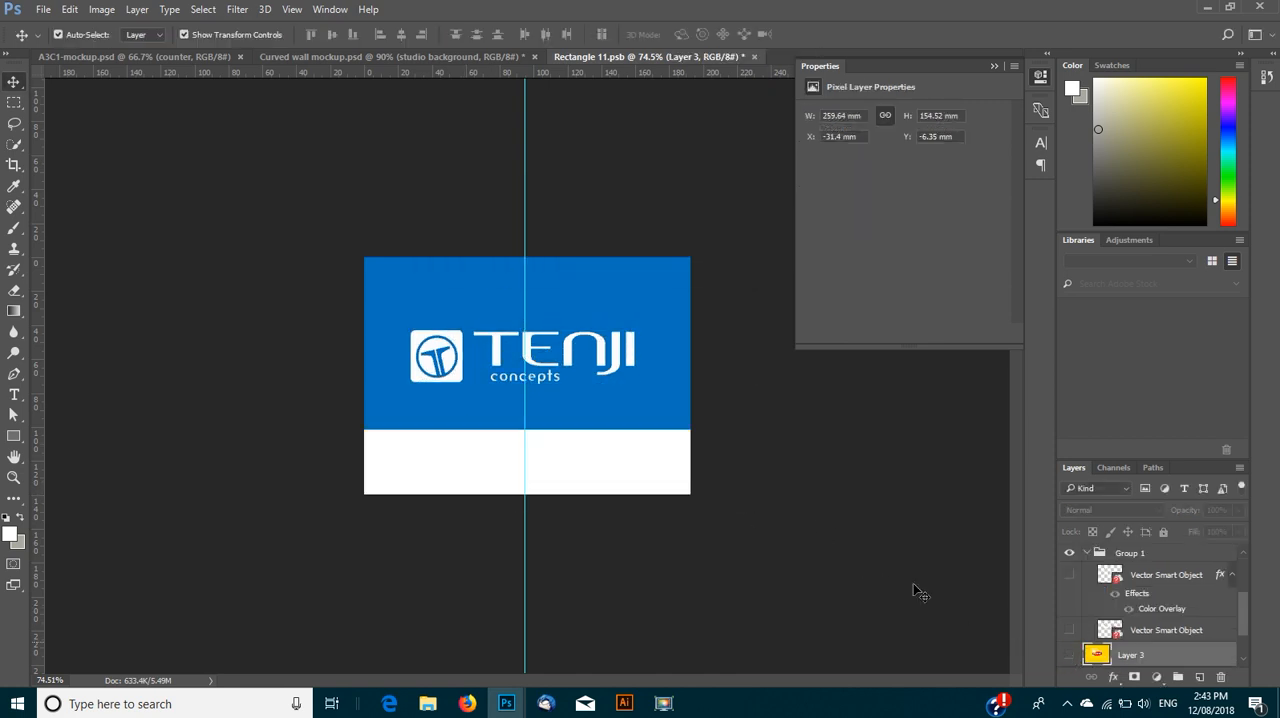
left_click(43, 9)
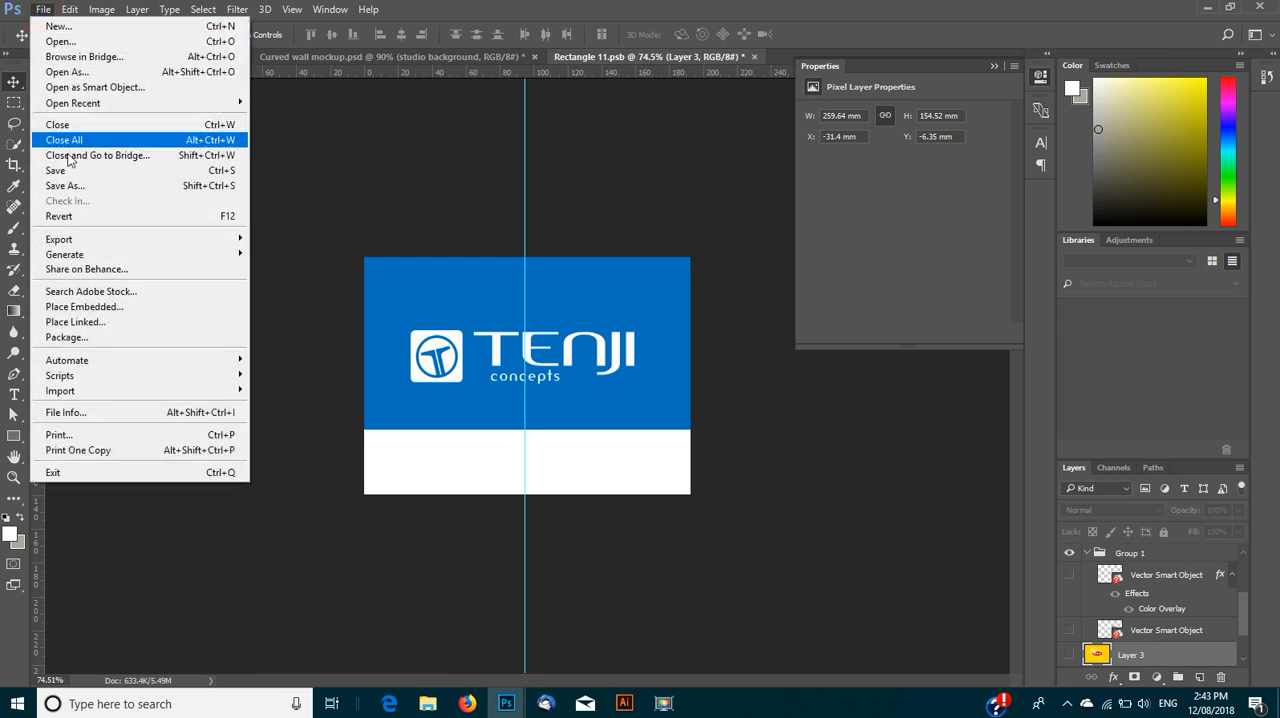
left_click(69, 174)
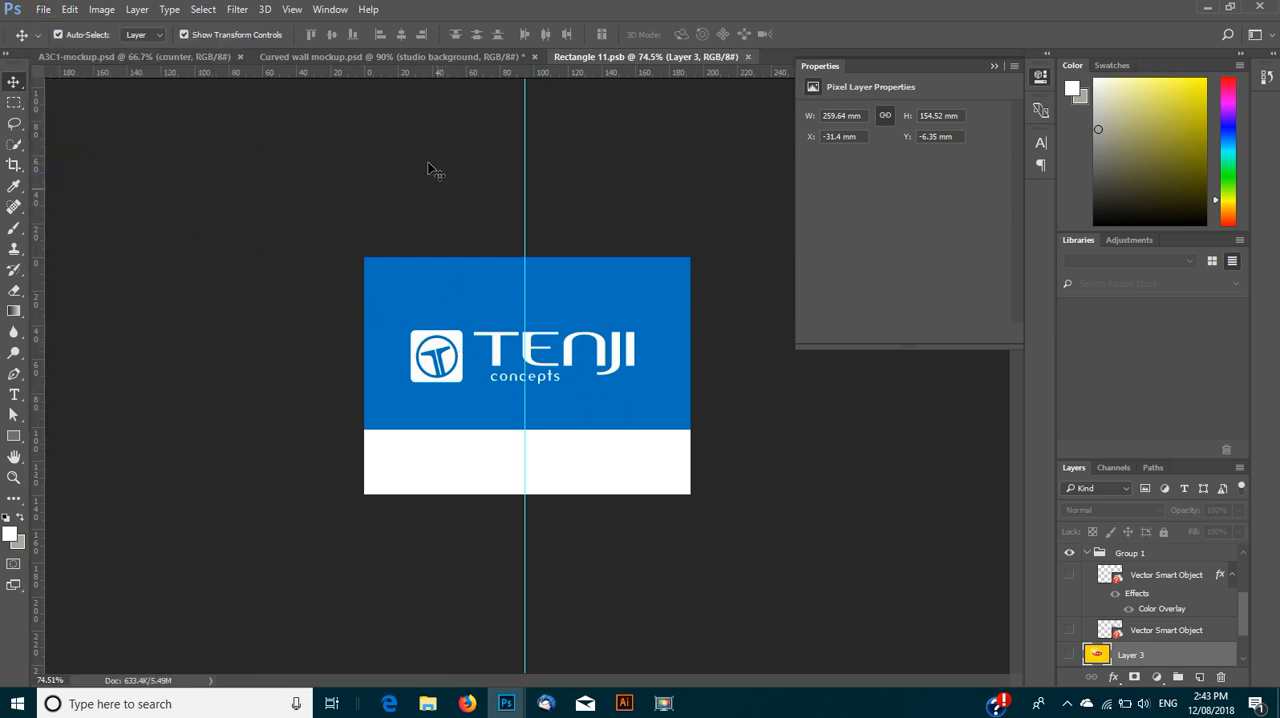
left_click(331, 57)
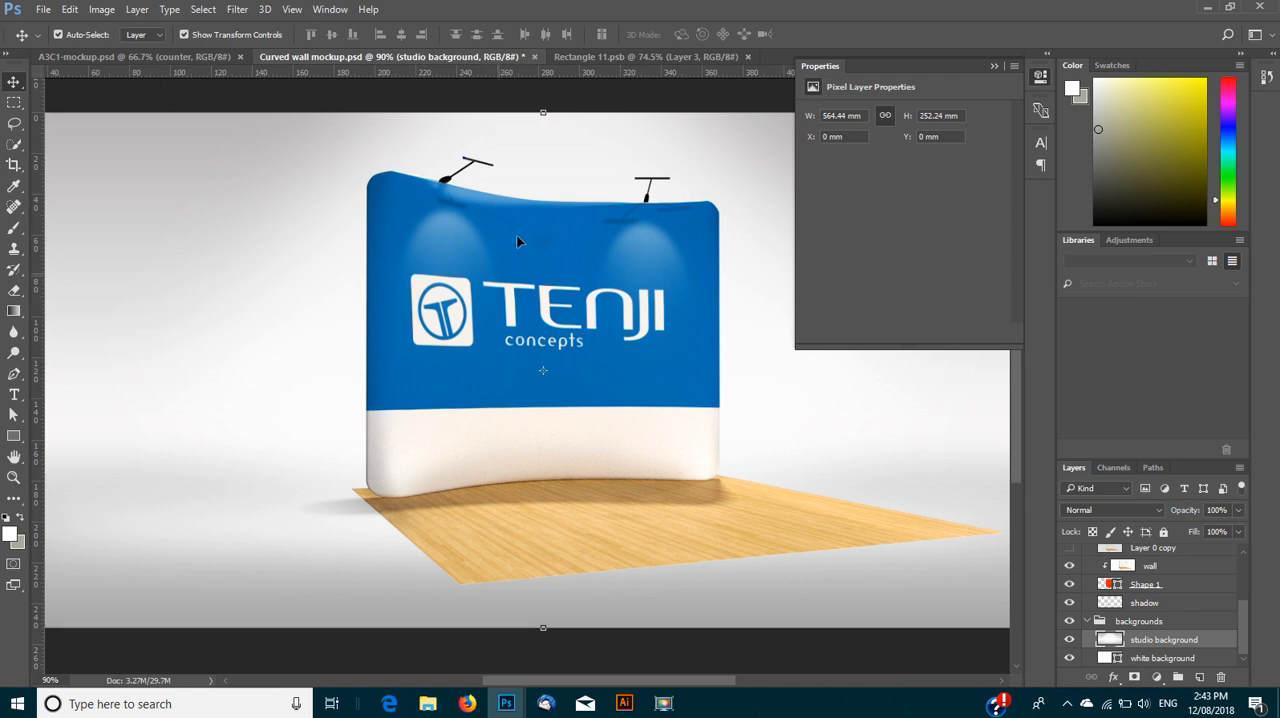
- In A3C1-mockup.psd, collapse the Properties panel and toggle the lights group's visibility off and back on
left_click(111, 56)
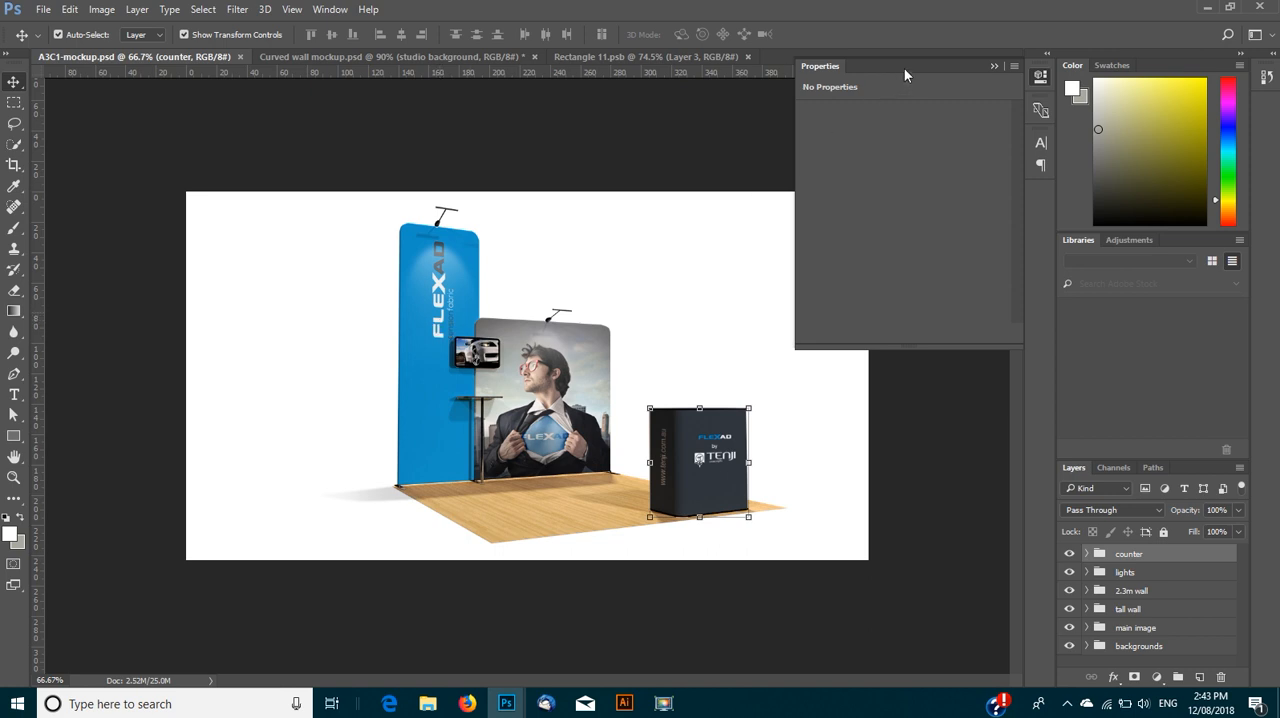
left_click(996, 66)
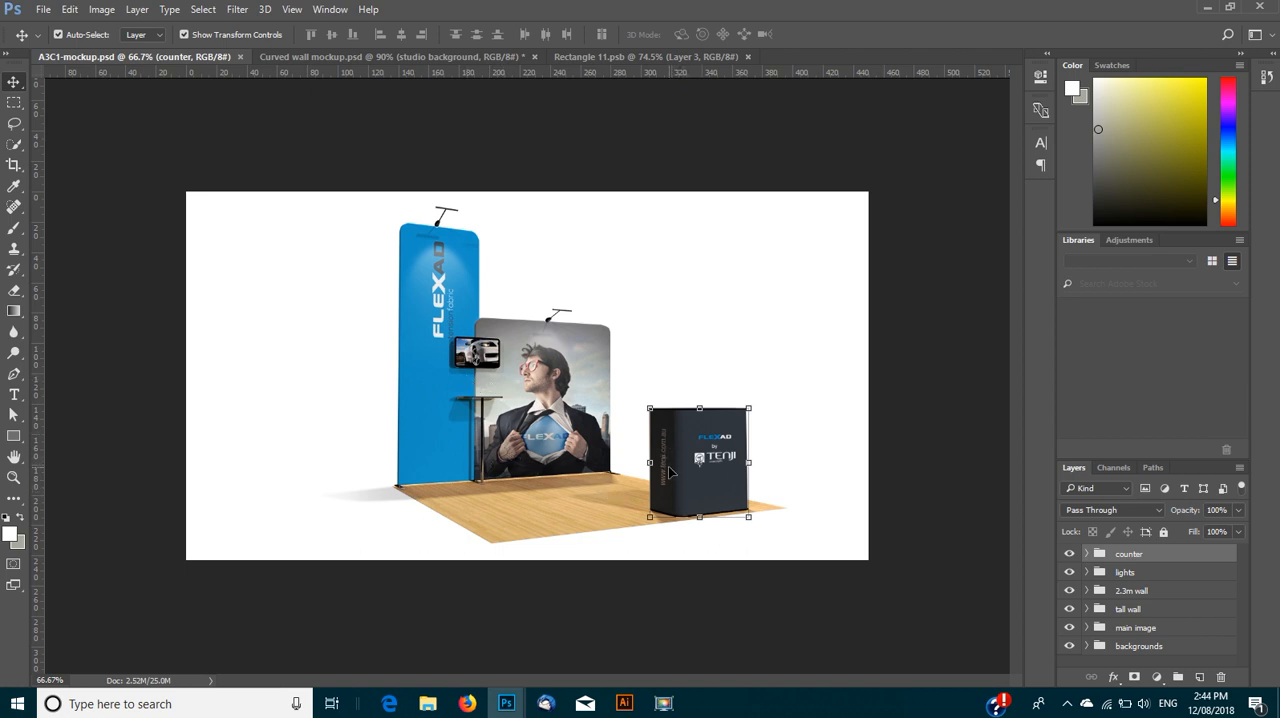
left_click(1070, 572)
left_click(1070, 572)
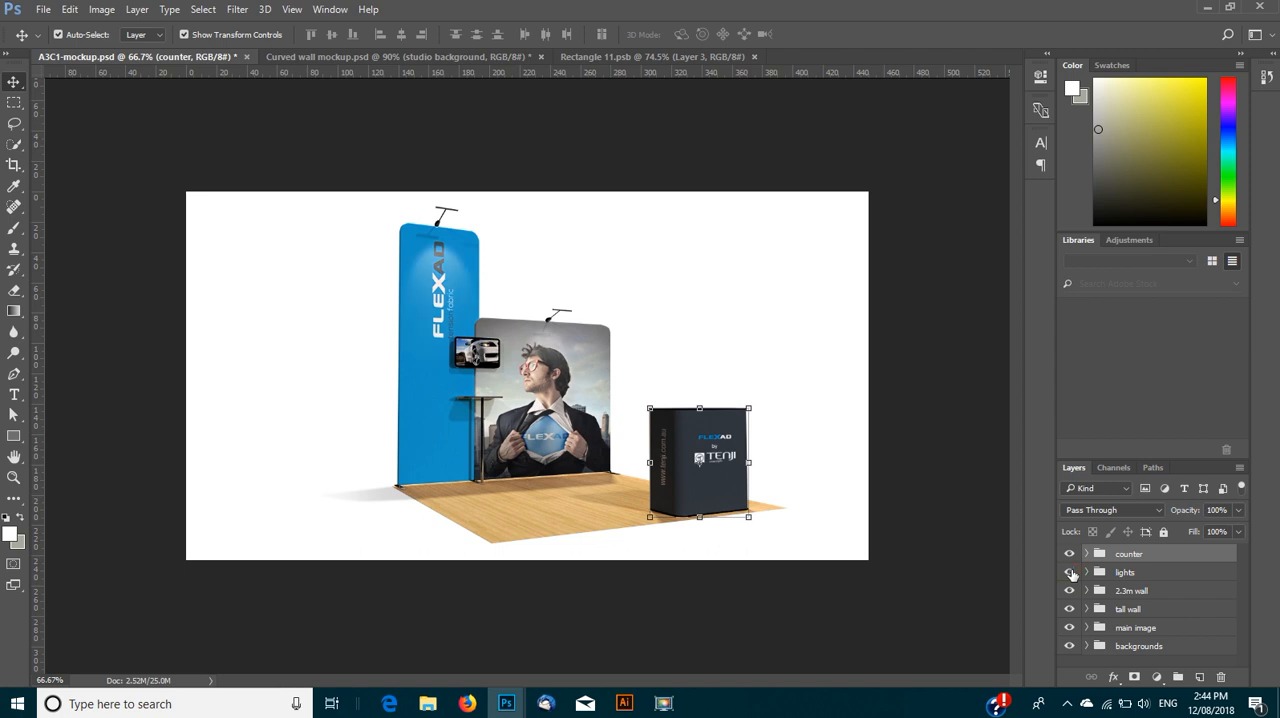
left_click(1070, 572)
left_click(1070, 572)
- Expand the counter group and open the counter graphic smart object for editing
left_click(1087, 554)
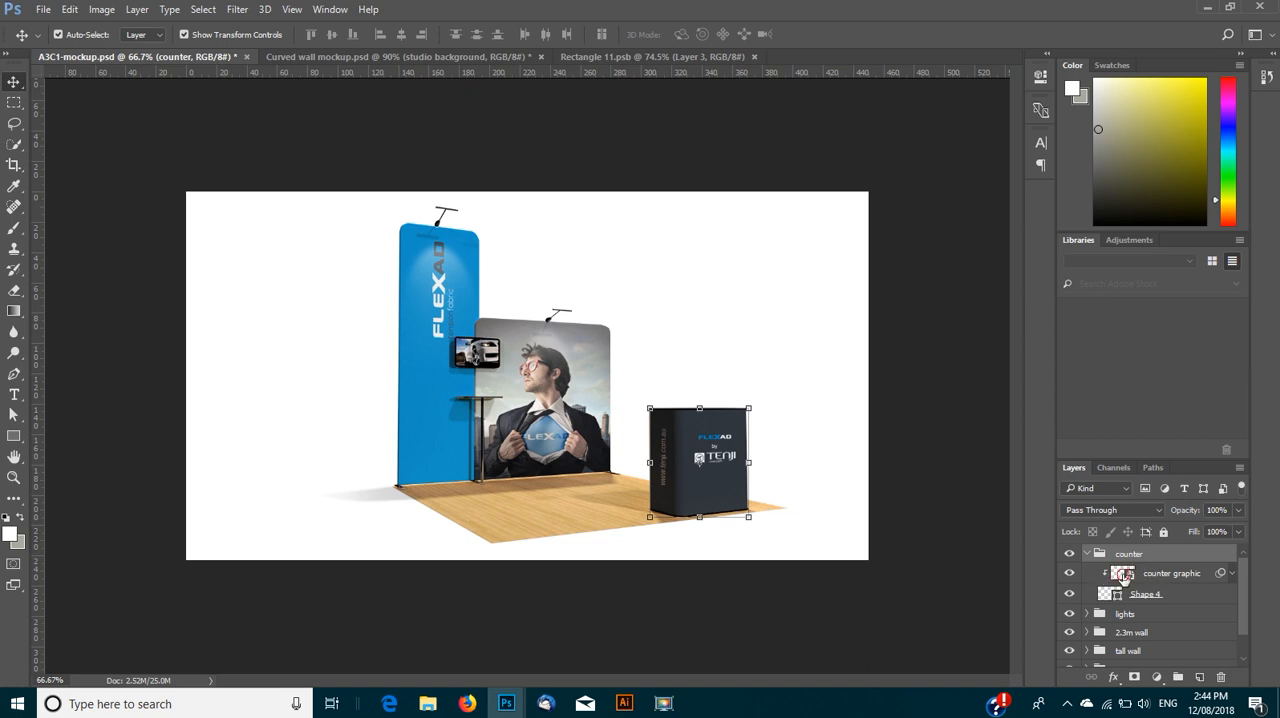
left_click(1124, 577)
double_click(1121, 577)
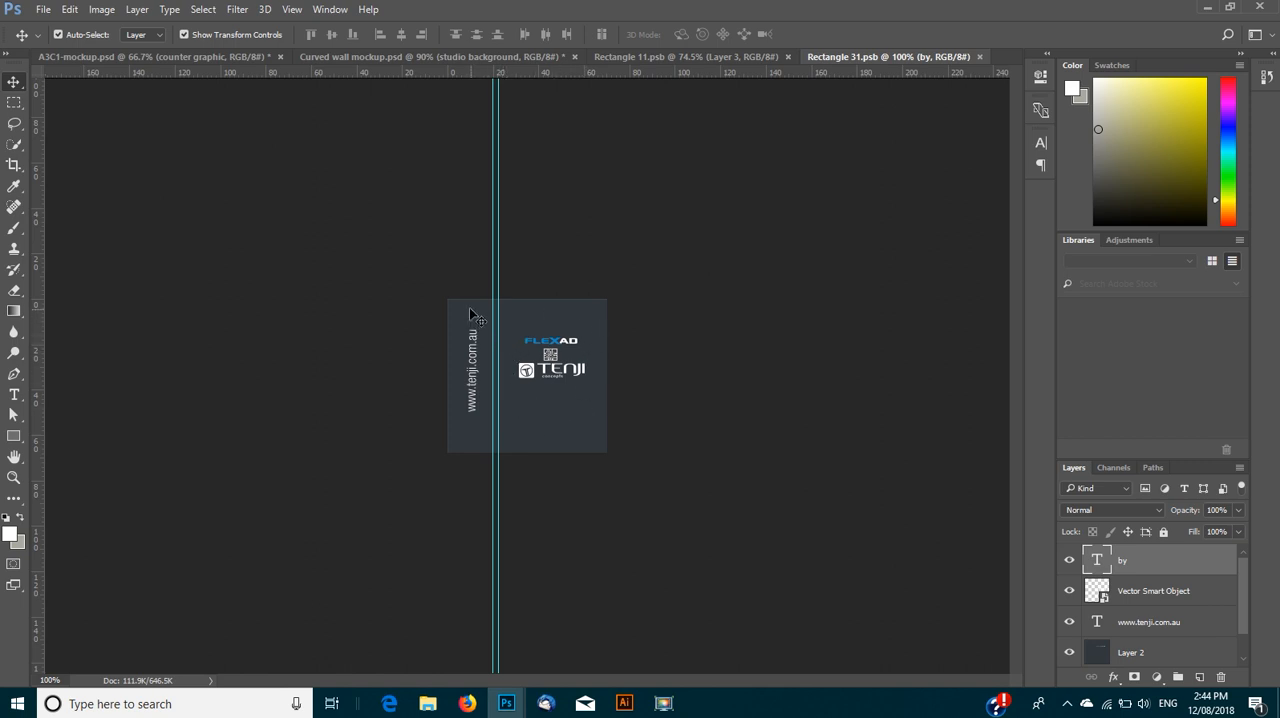
left_click(474, 398)
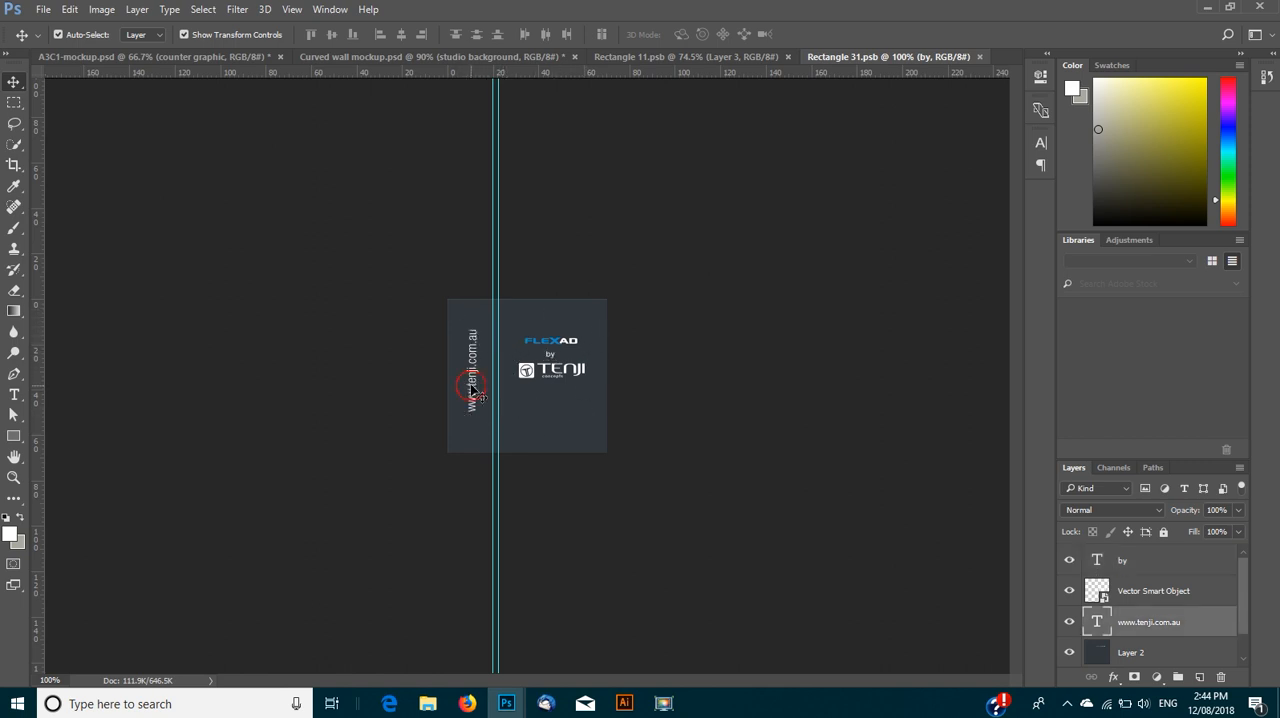
left_click_drag(470, 400, 471, 422)
left_click(533, 377)
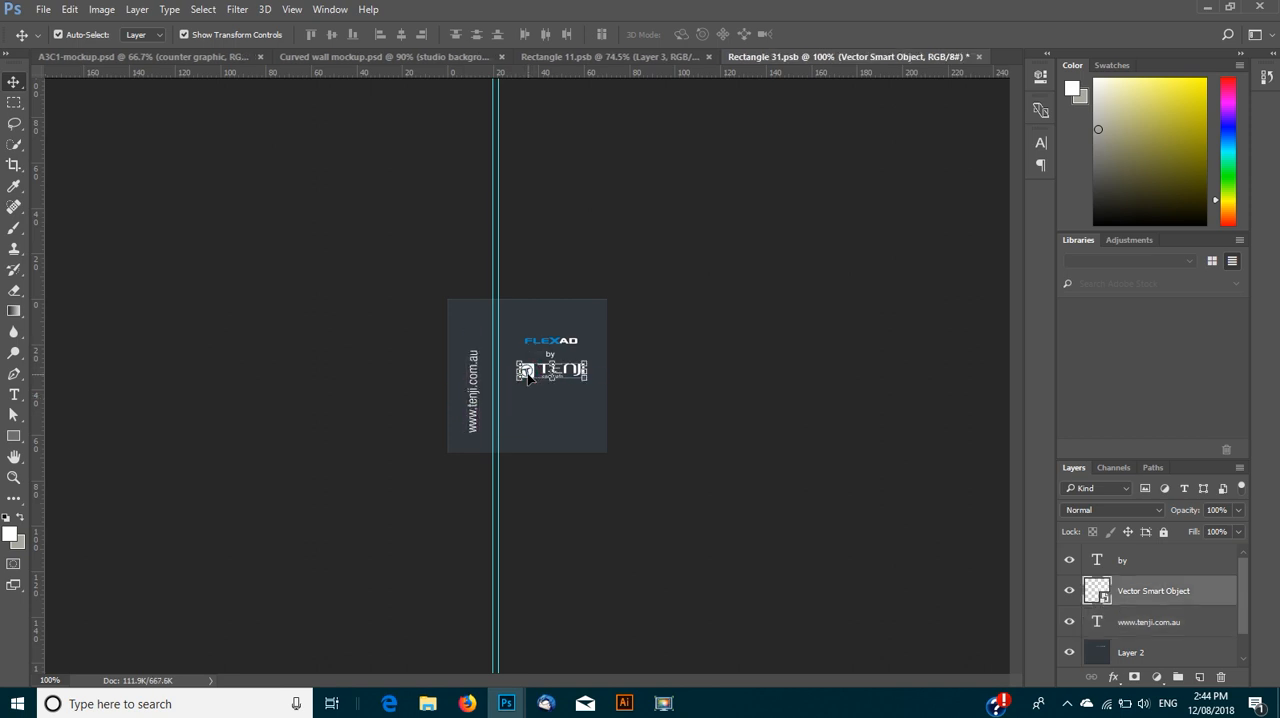
key("Delete")
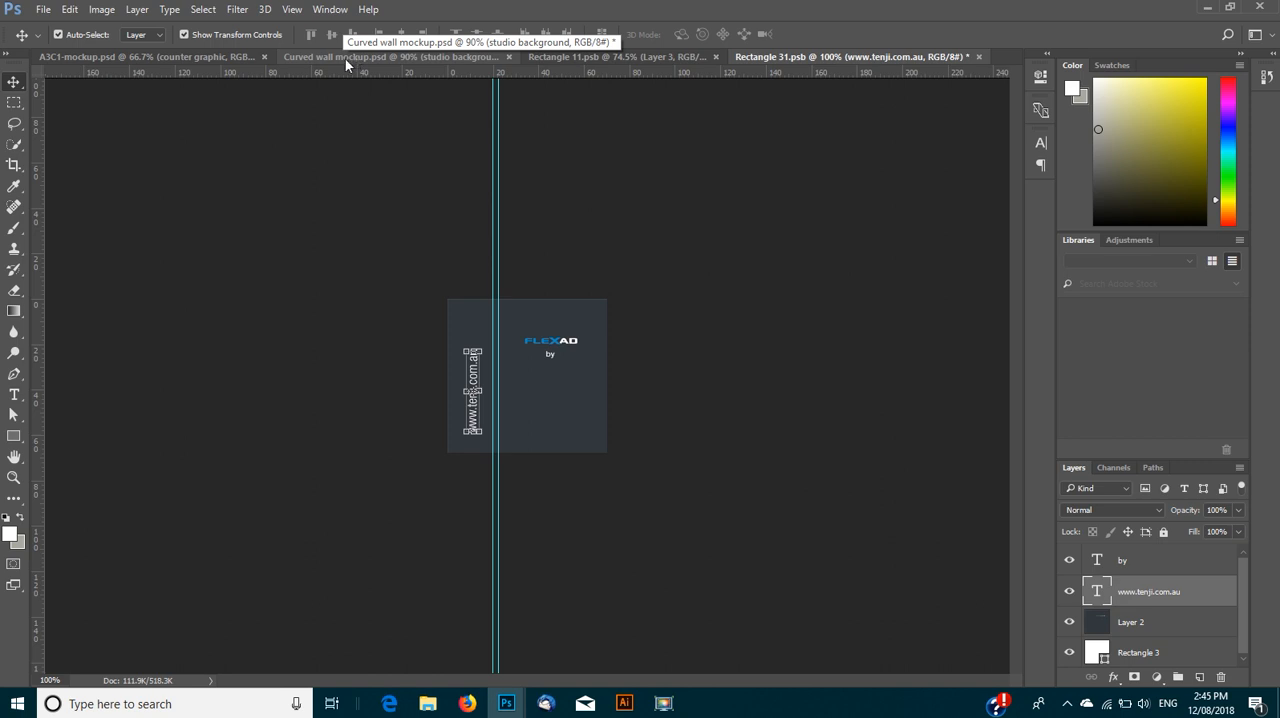
- Save Rectangle 31.psb and return to A3C1-mockup.psd to update the counter artwork
left_click(216, 58)
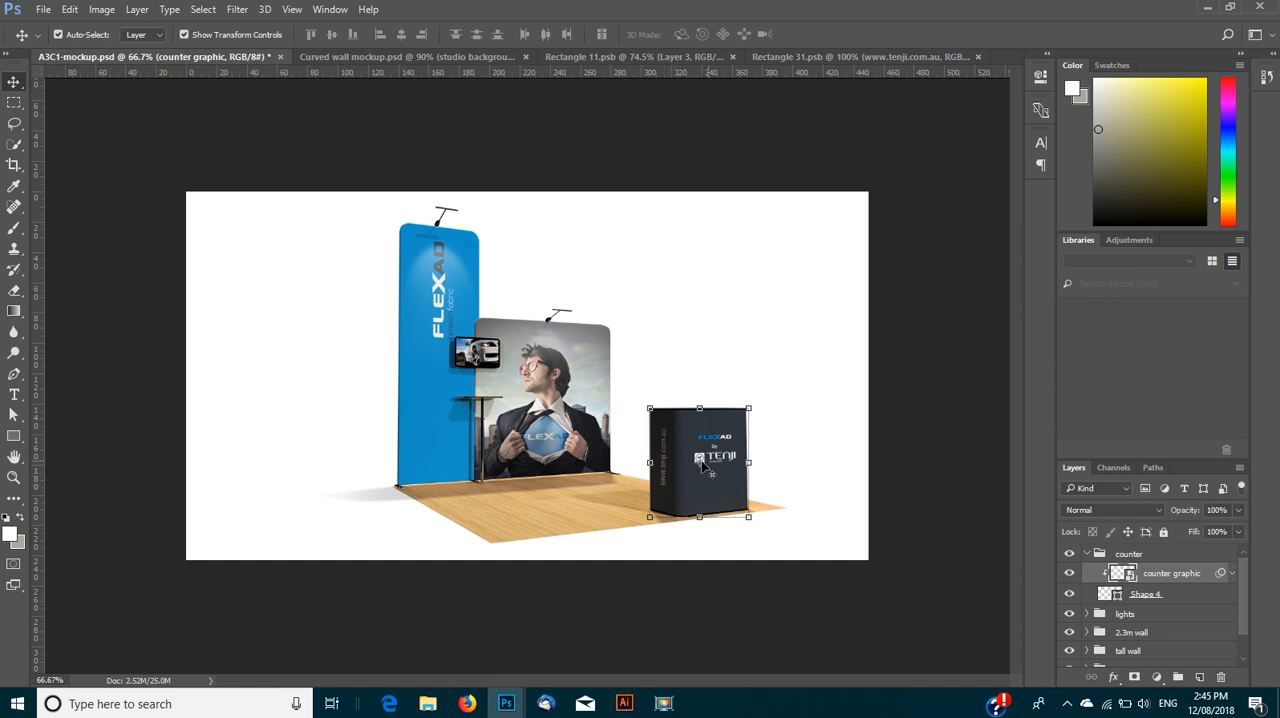
left_click(771, 57)
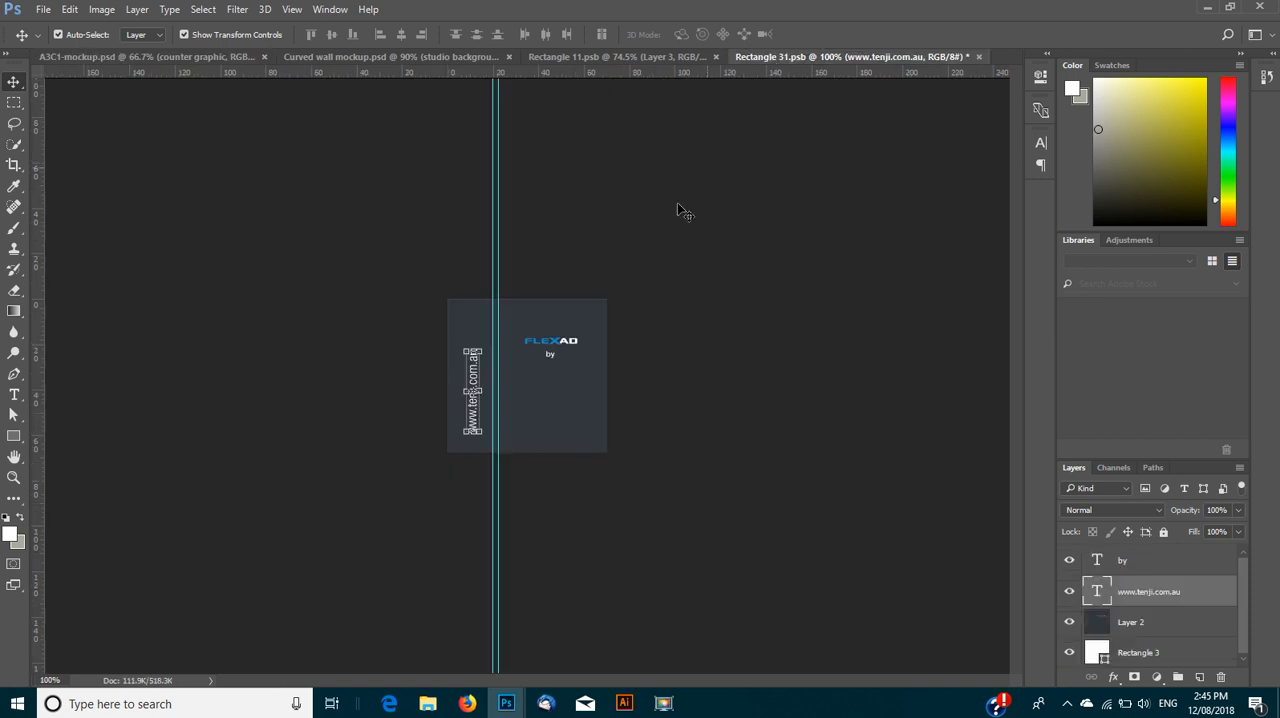
left_click(43, 9)
left_click(85, 177)
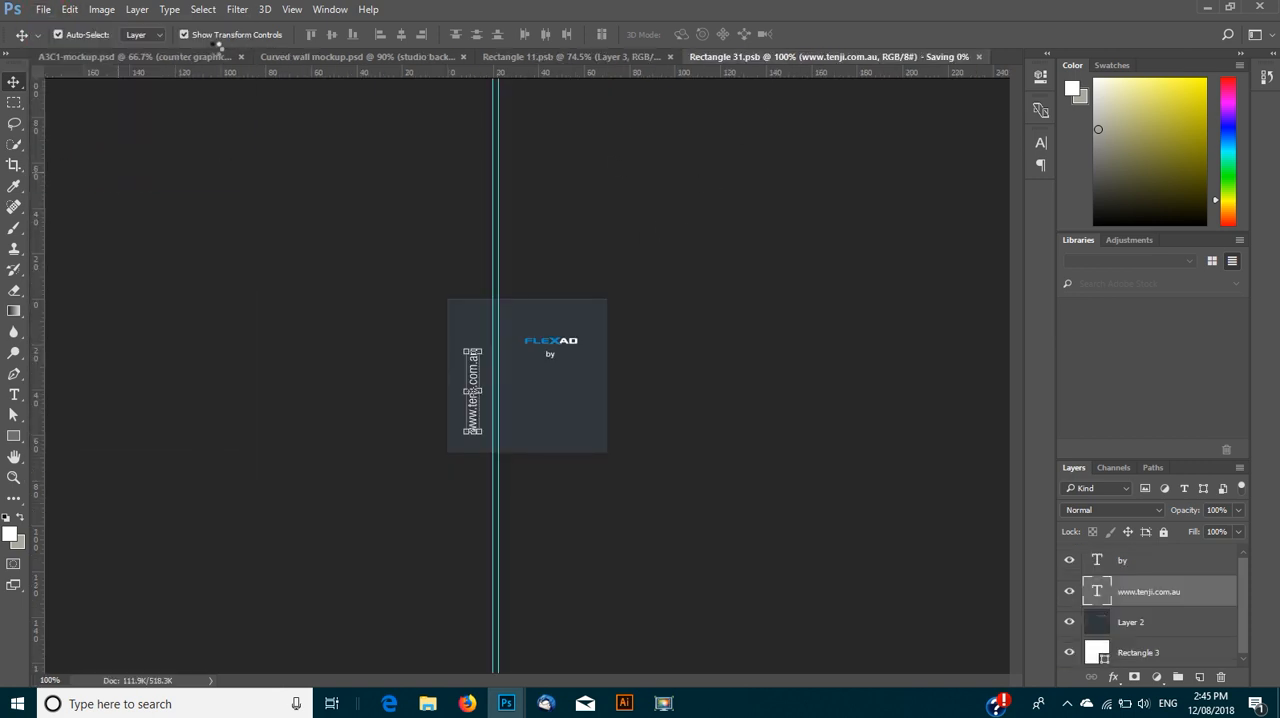
left_click(182, 60)
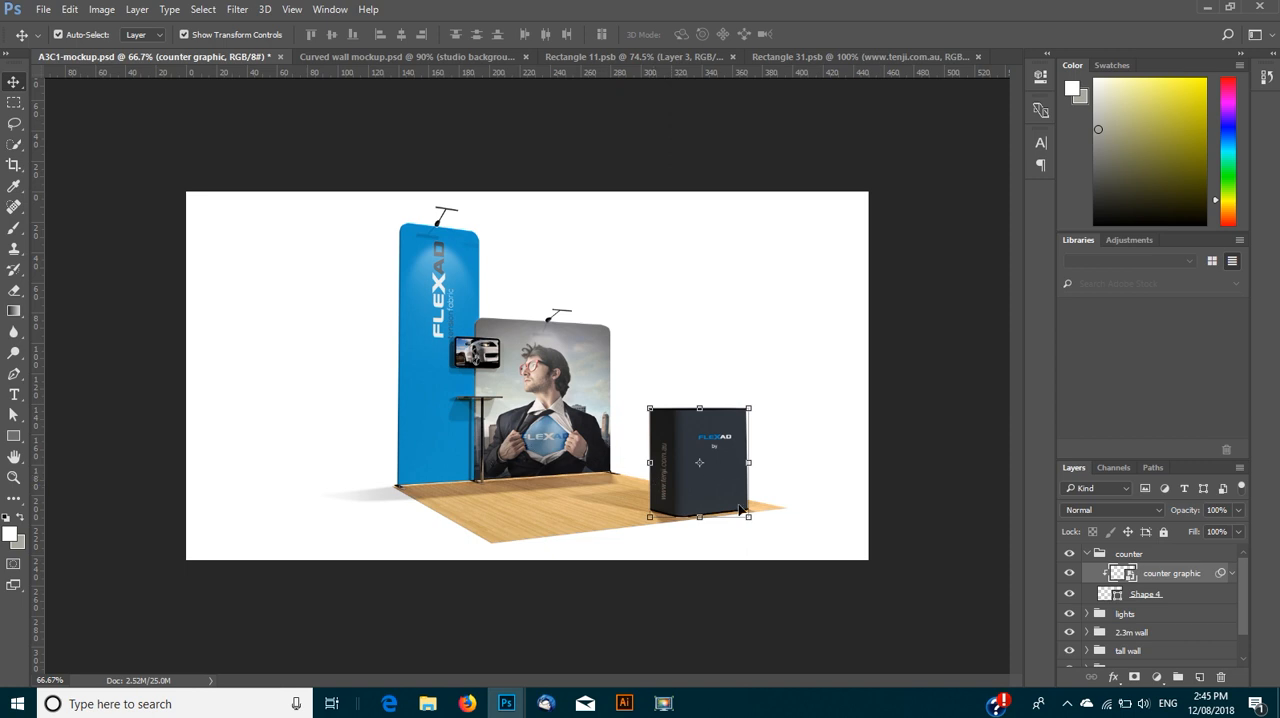
- In the backgrounds group, hide the white background layer and show the studio background layer
scroll(1138, 597, "down", 2)
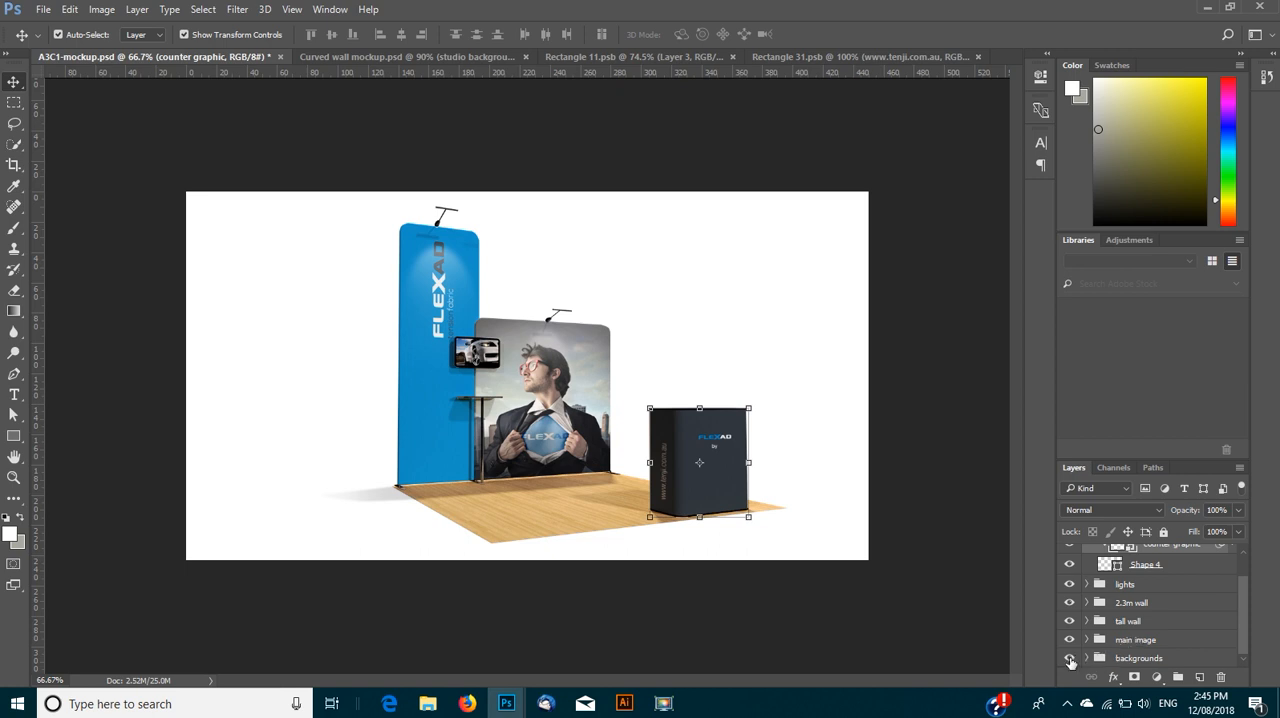
left_click(1087, 660)
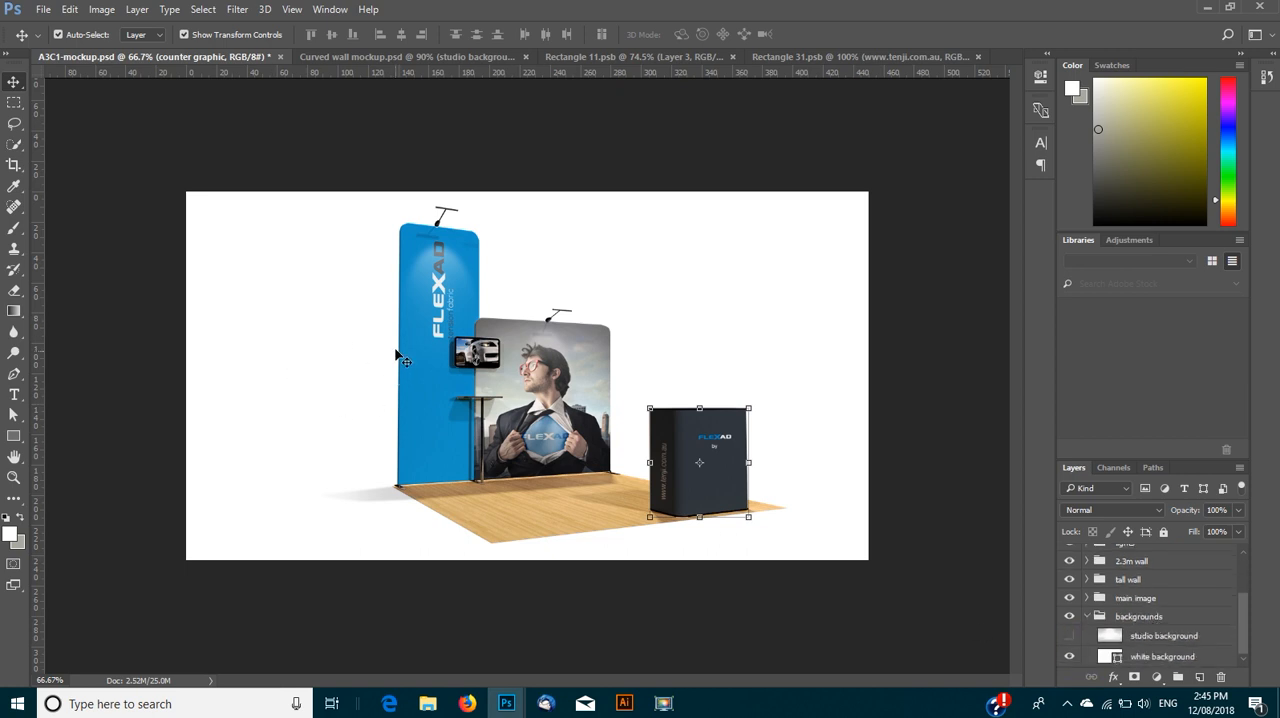
left_click(1069, 657)
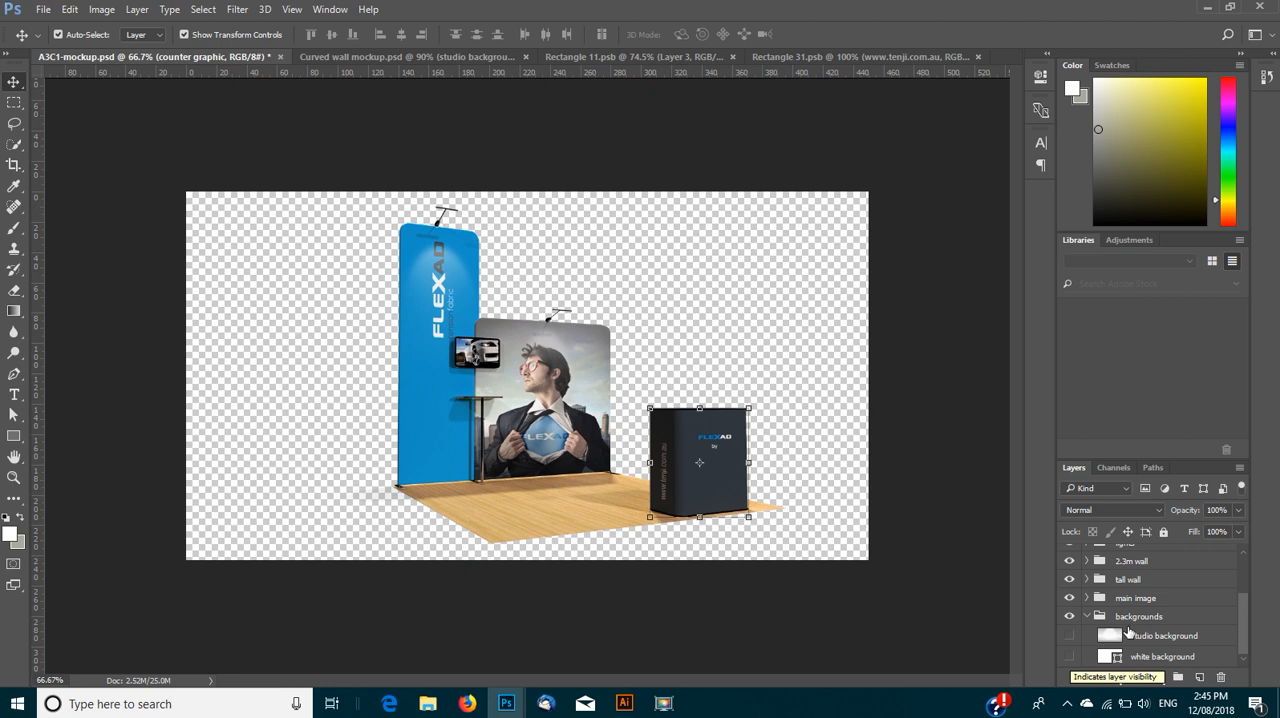
left_click(1069, 636)
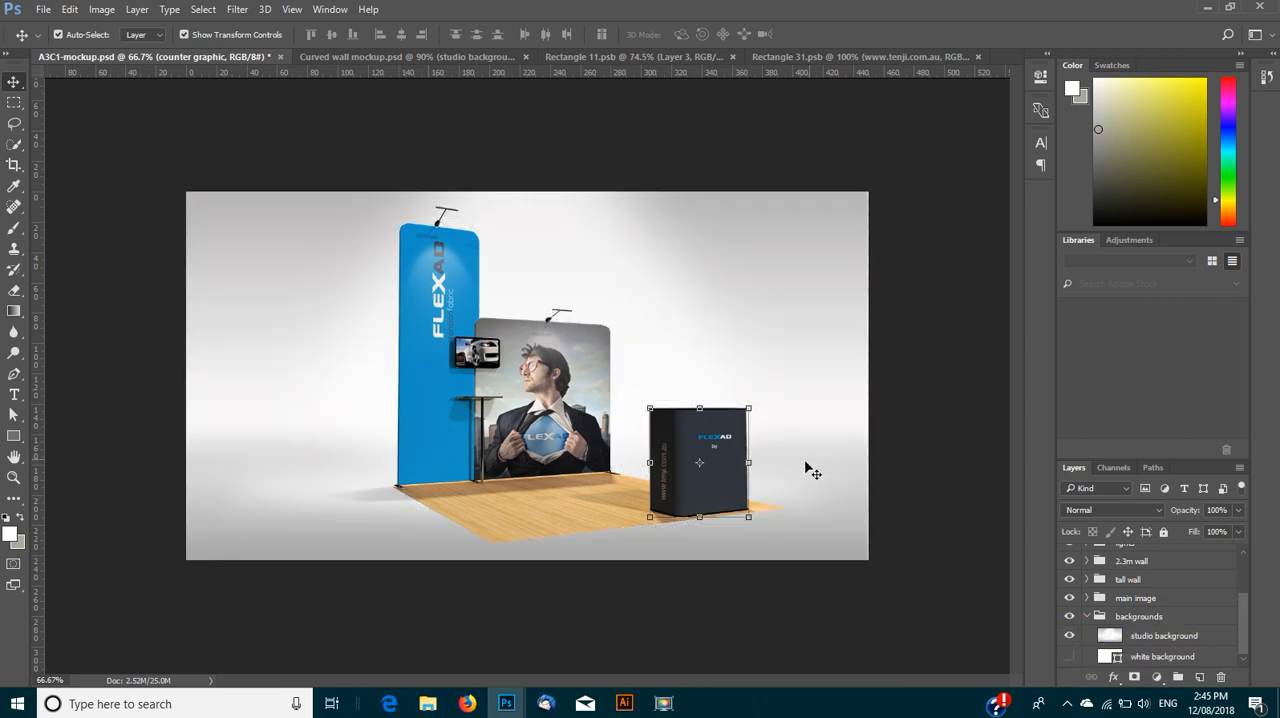